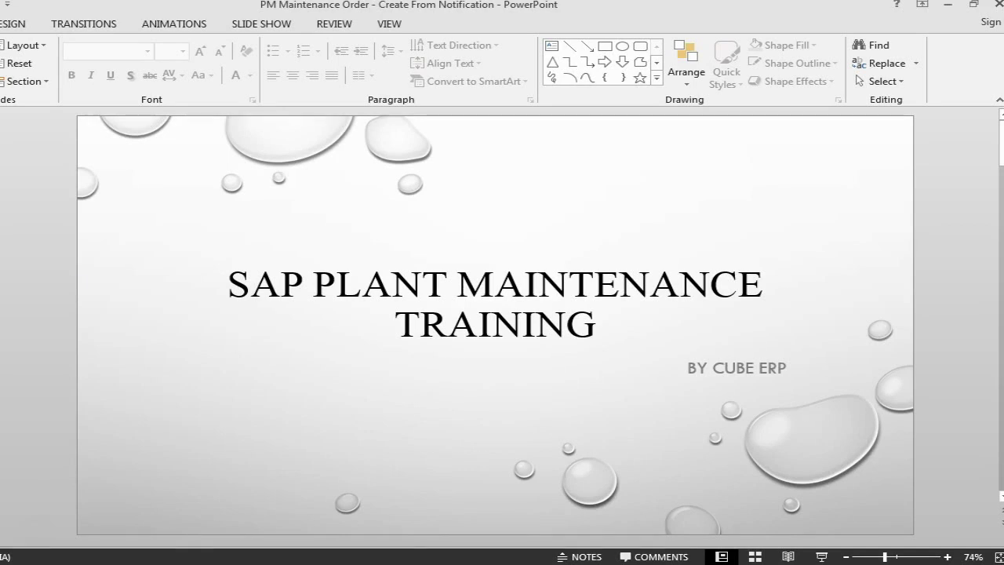
Step: Show the Maintenance Order create slide, switch to SAP and open the prefilled PM notification for changing
key("Page_Down")
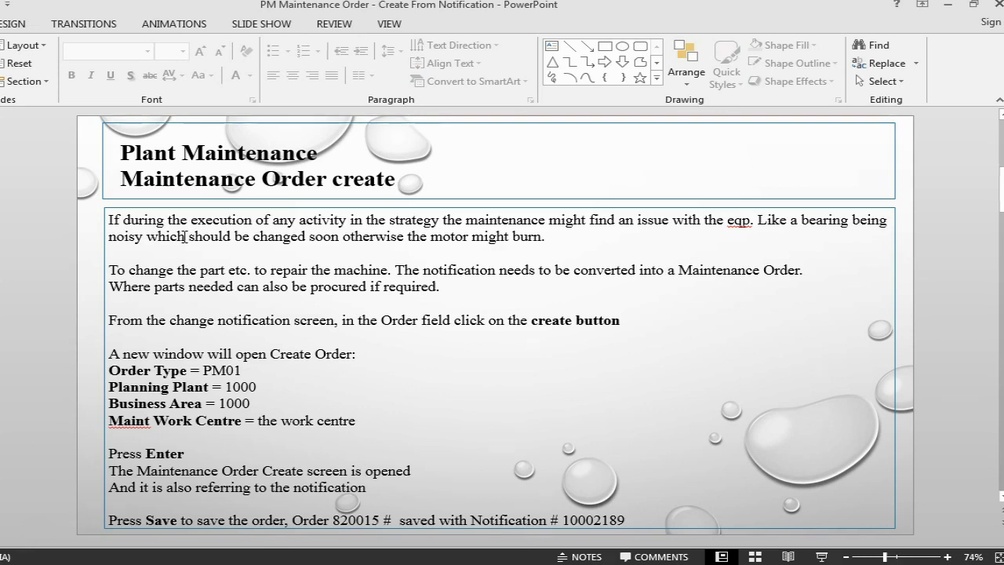
key("alt+Tab")
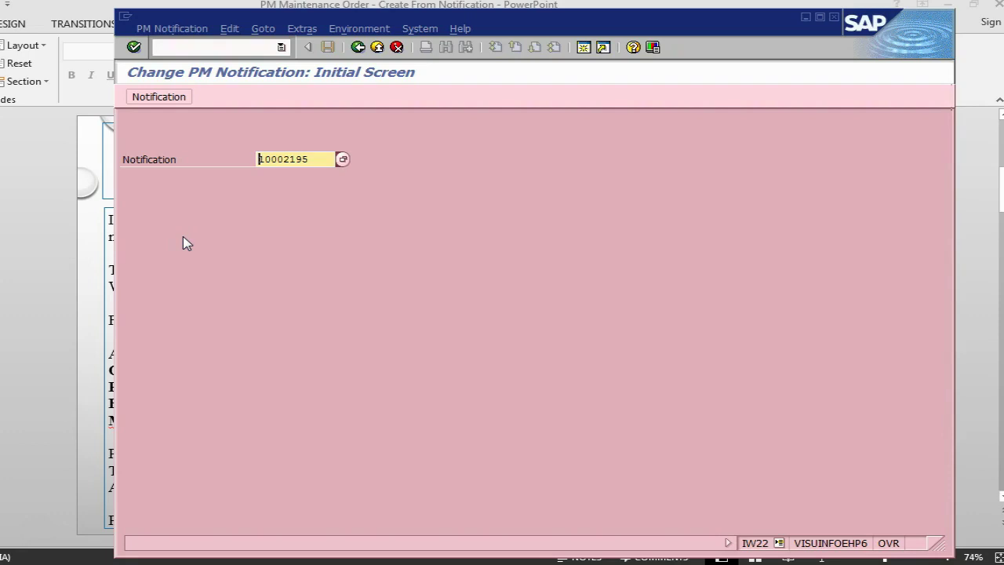
key("alt+Tab")
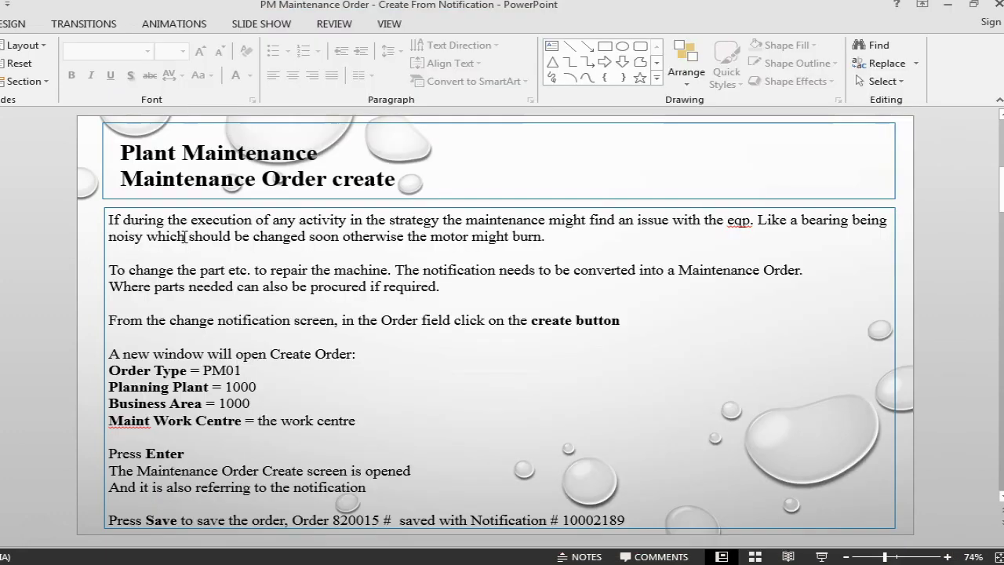
key("alt+Tab")
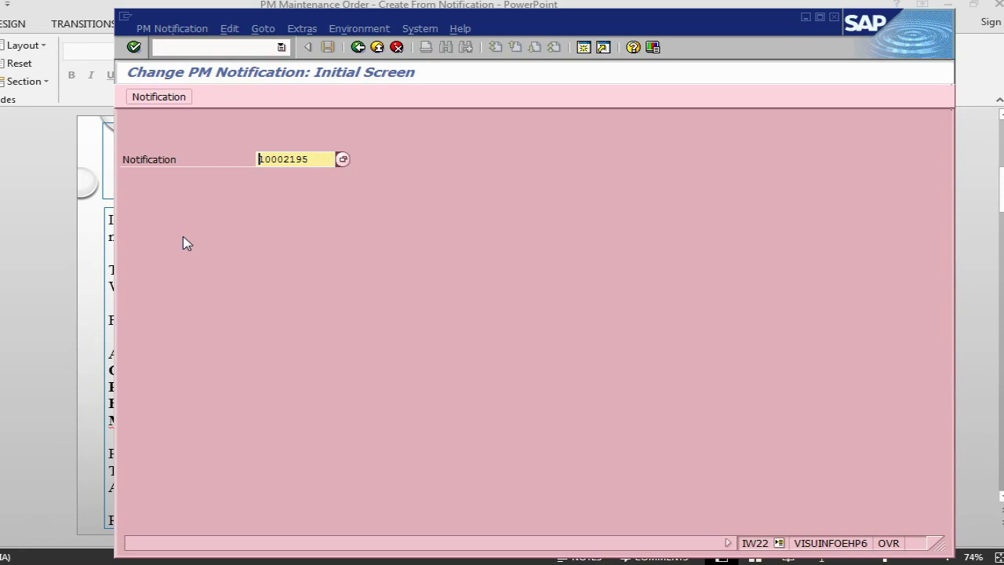
key("Return")
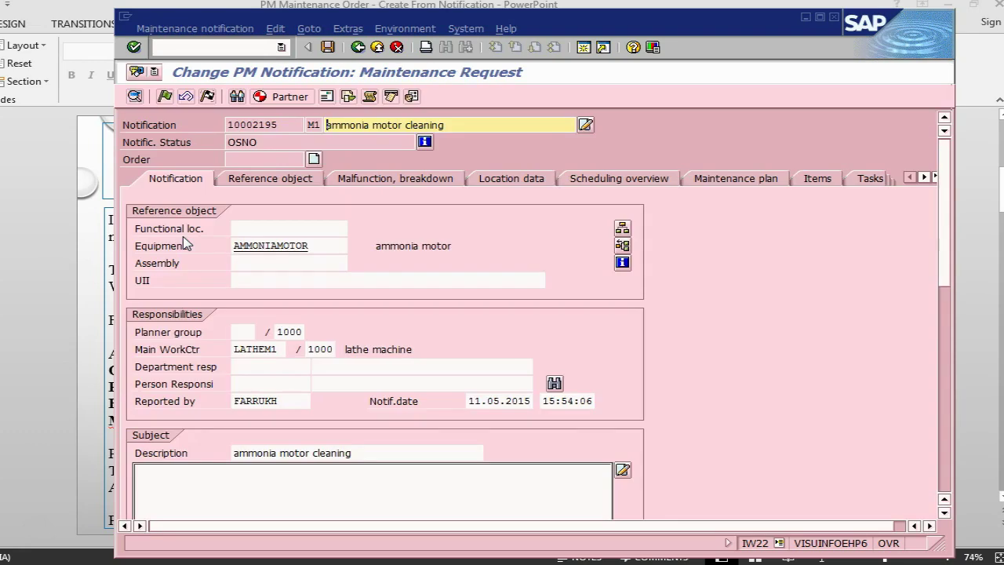
Step: Add the subject text "motor is running hot, extra noise needs to be checked" to the notification and save it
key("alt+Tab")
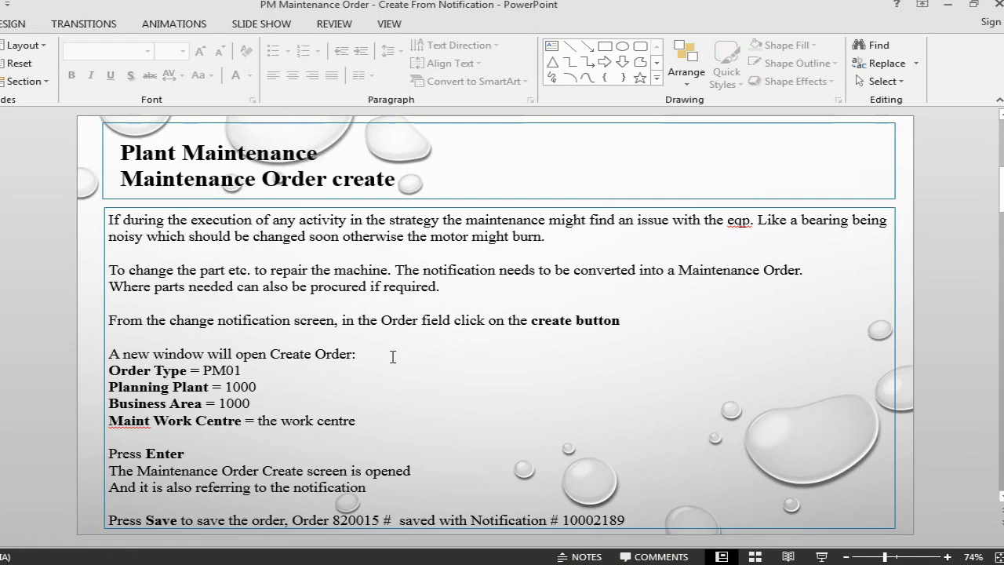
key("alt+Tab")
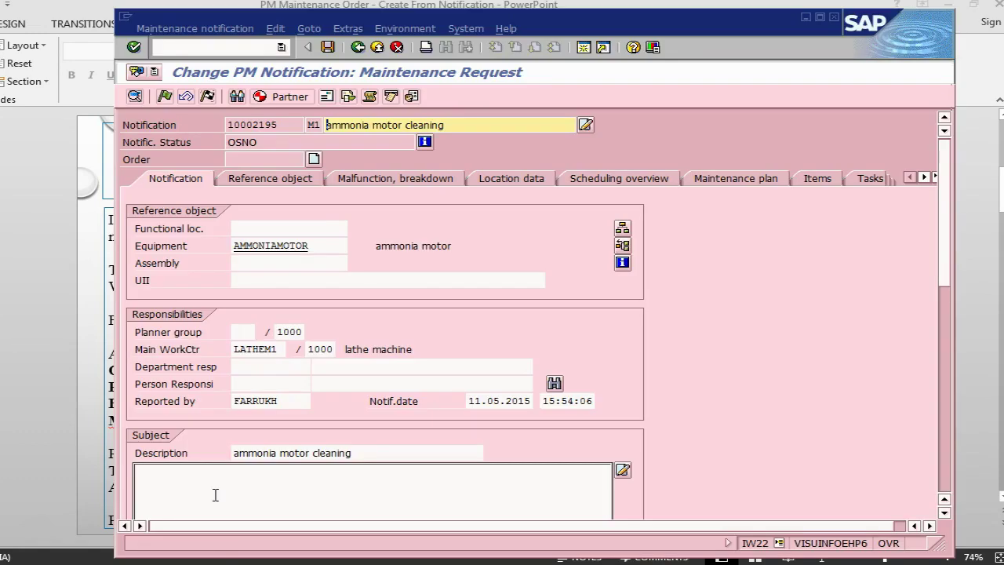
left_click(221, 478)
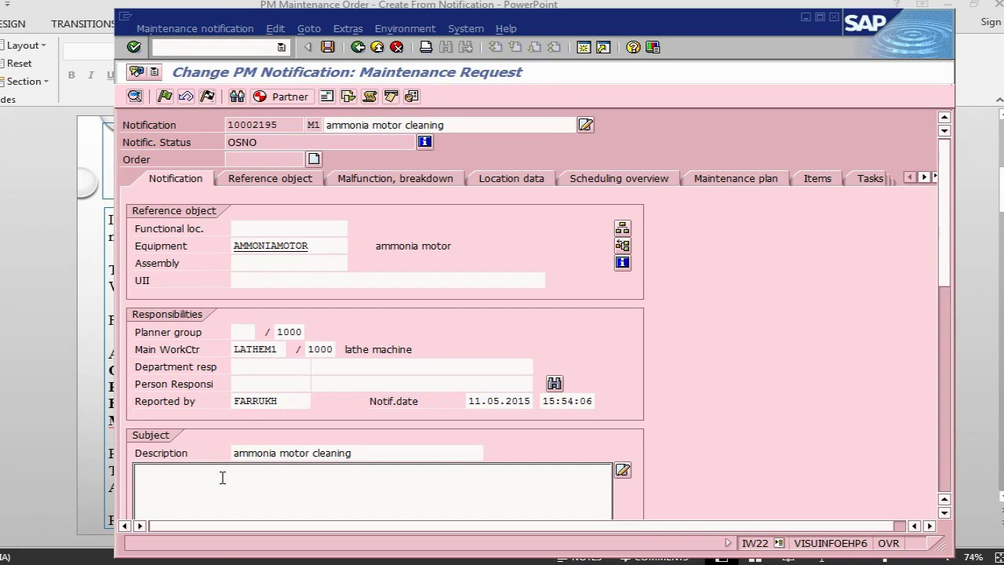
type("motor is running hot")
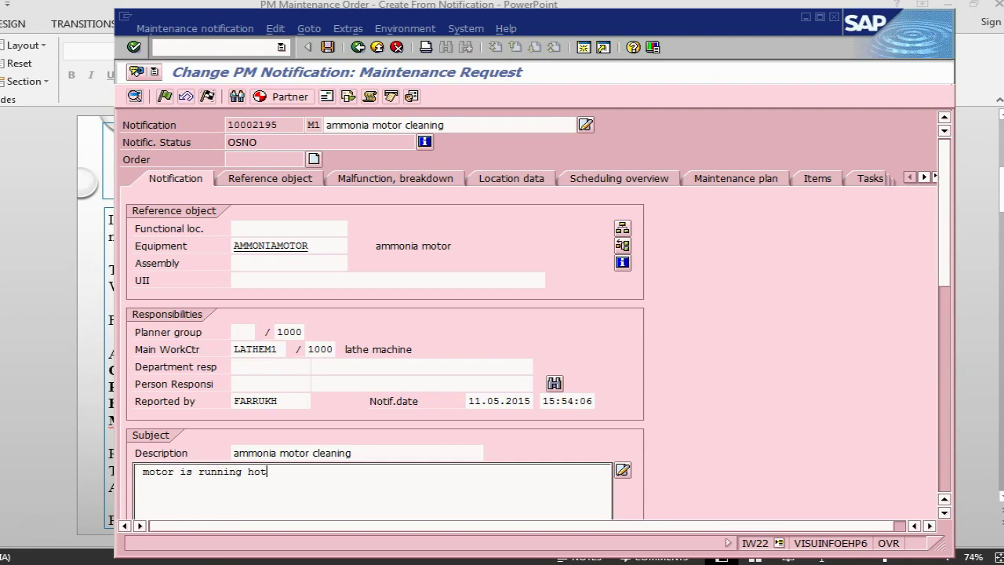
type(", extra noise needs to be")
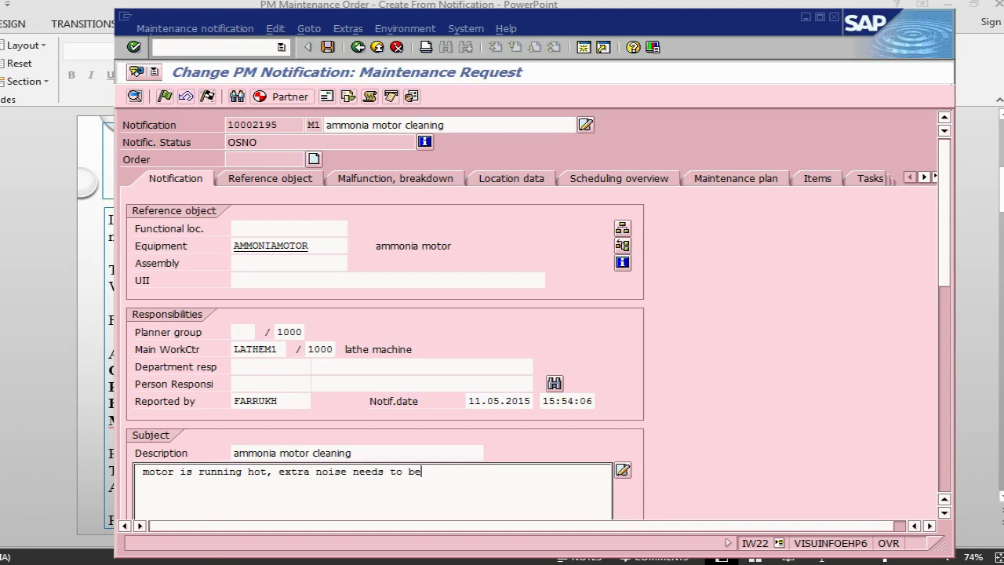
type(" checked")
left_click(329, 47)
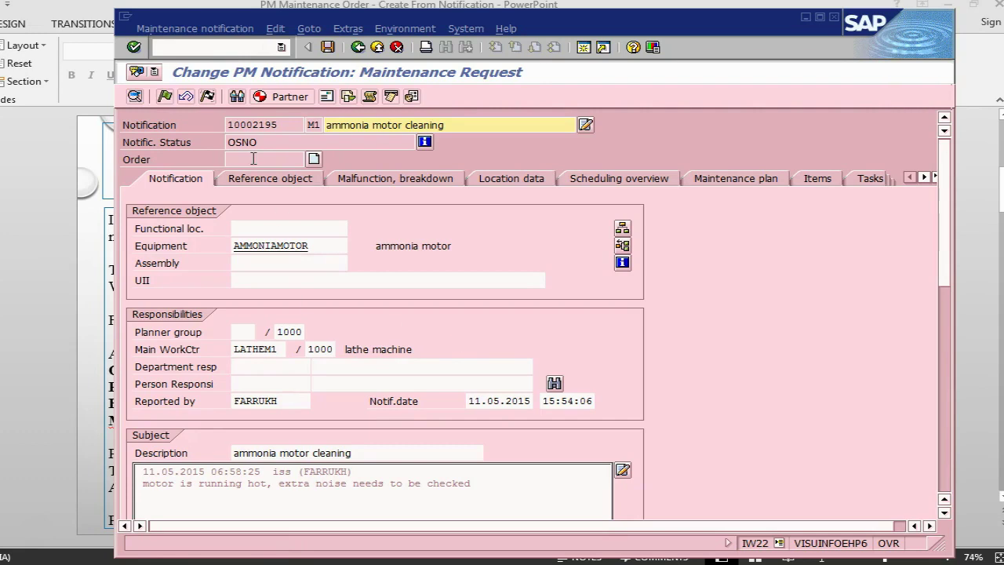
Step: Create a PM01 maintenance order from the notification with business area 1000, keeping main work center LATHEM1
key("alt+Tab")
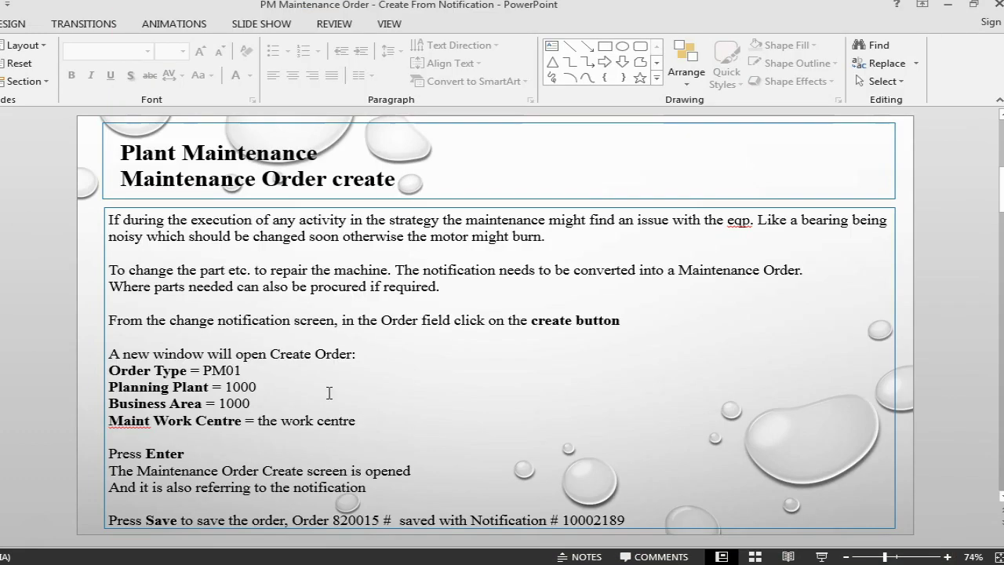
key("alt+Tab")
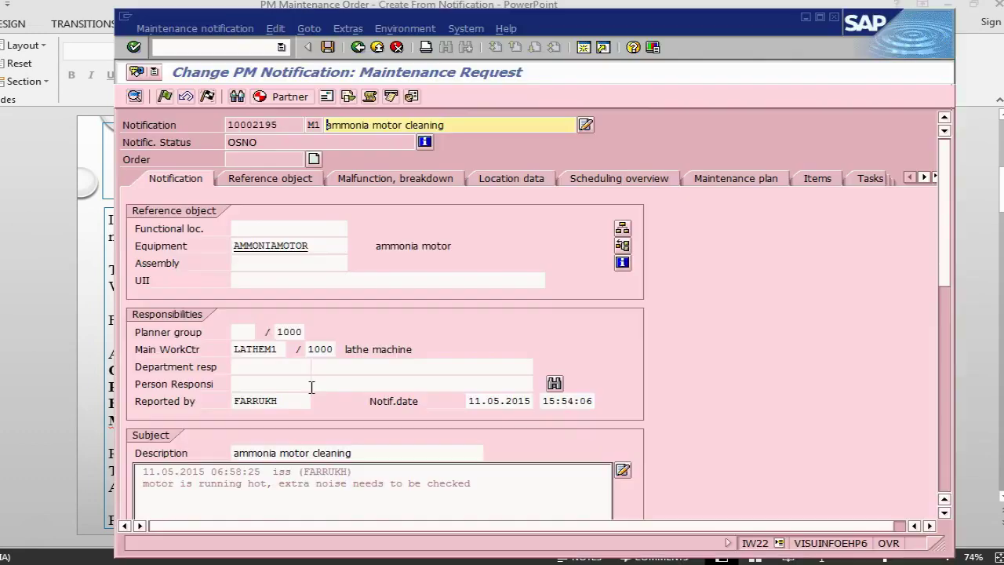
key("alt+Tab")
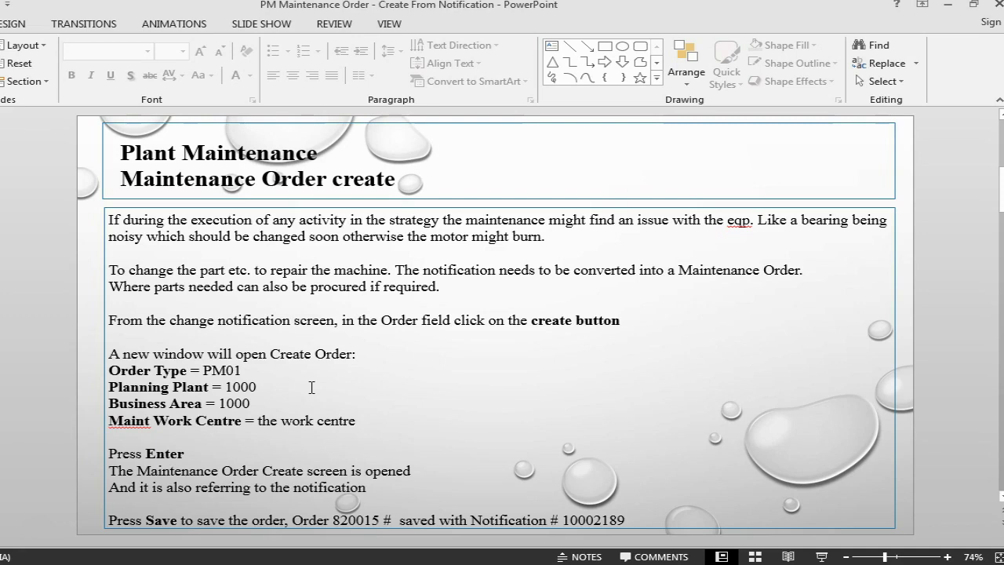
key("alt+Tab")
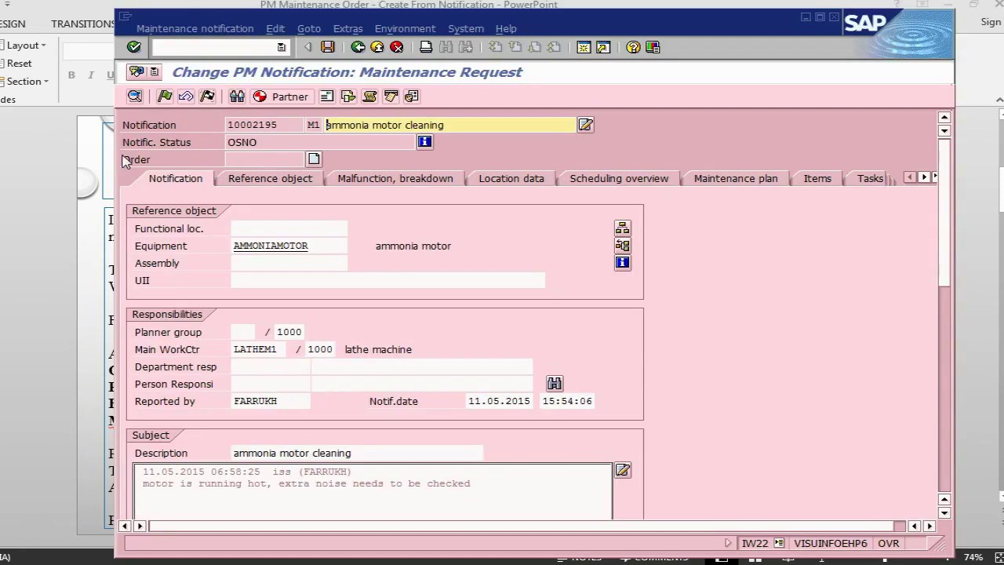
left_click(313, 160)
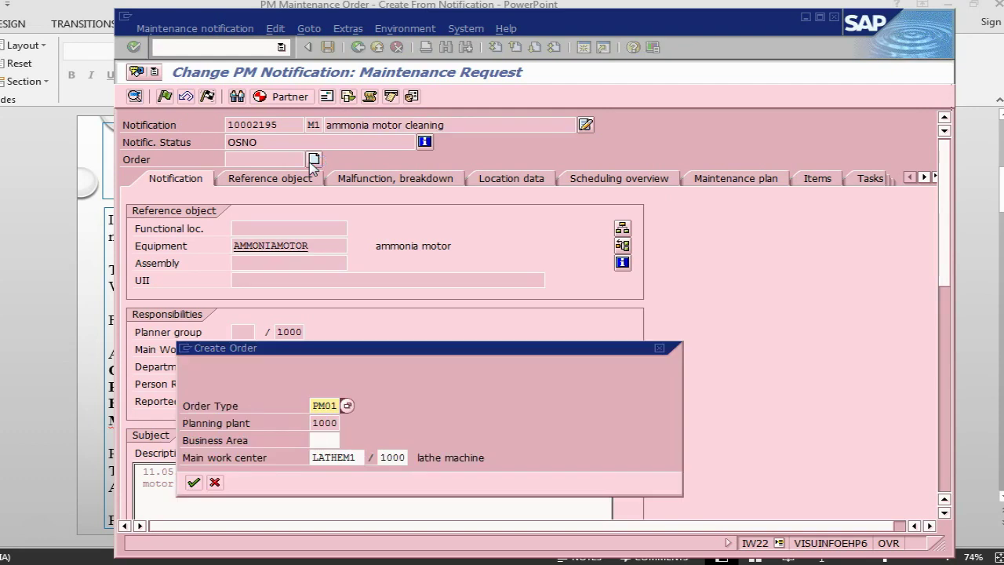
left_click(316, 437)
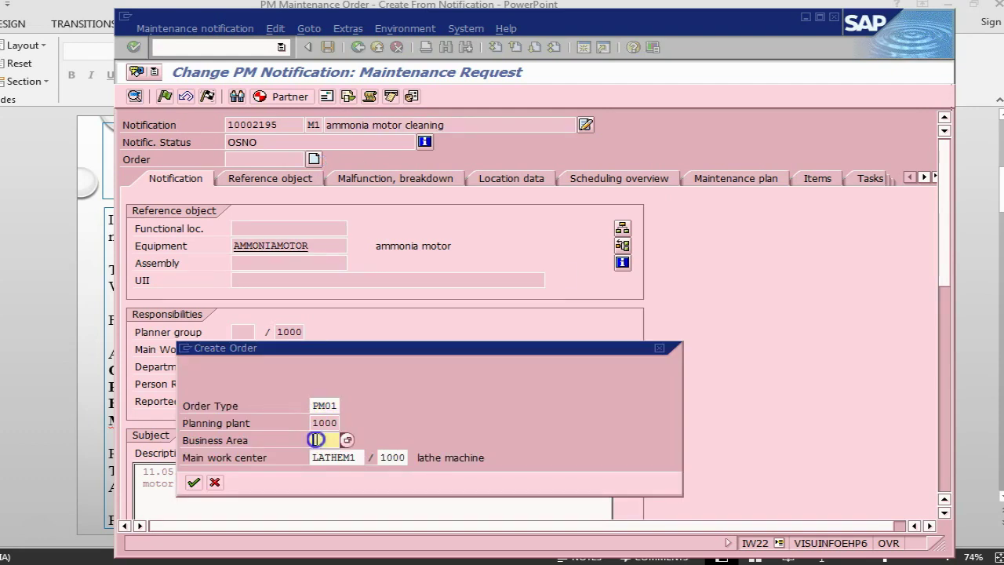
type("1000")
key("alt+Tab")
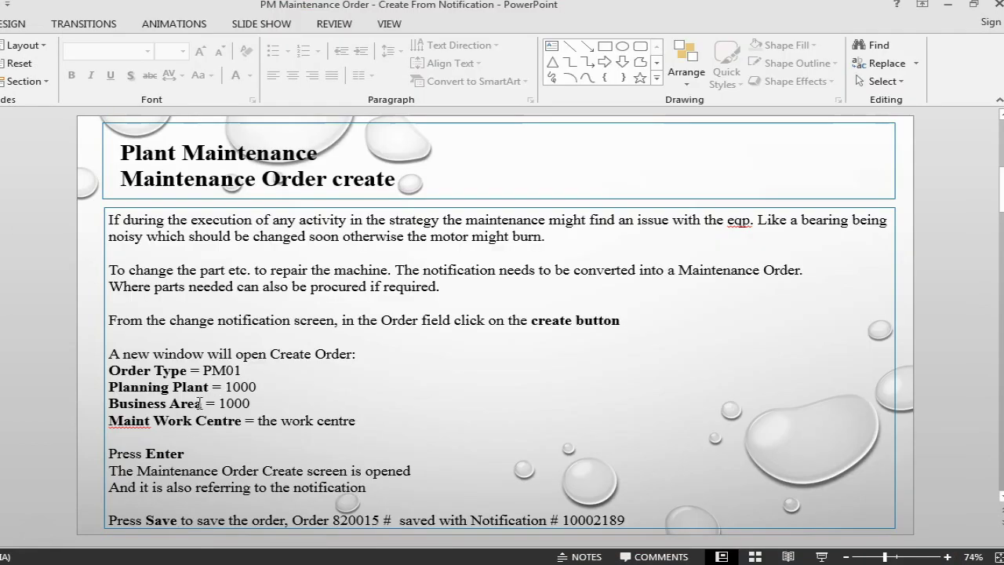
key("alt+Tab")
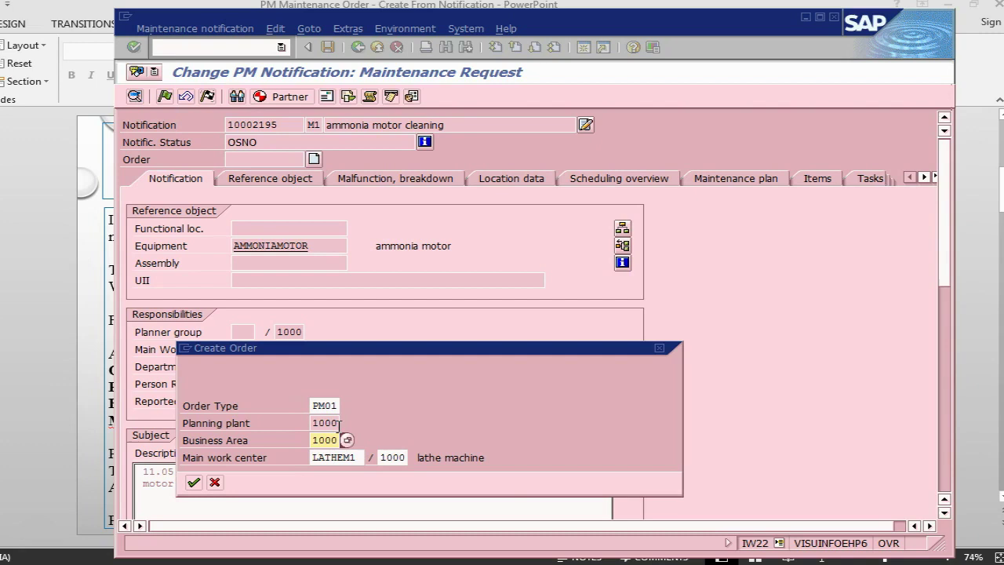
key("Return")
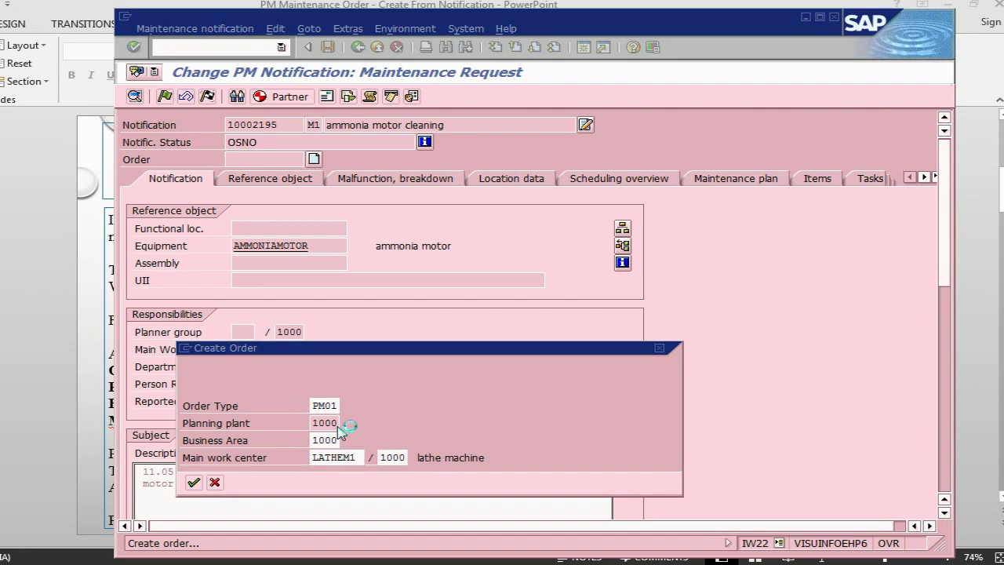
Step: Replace the new order's short text with "motor running hot and noisy"
key("alt+Tab")
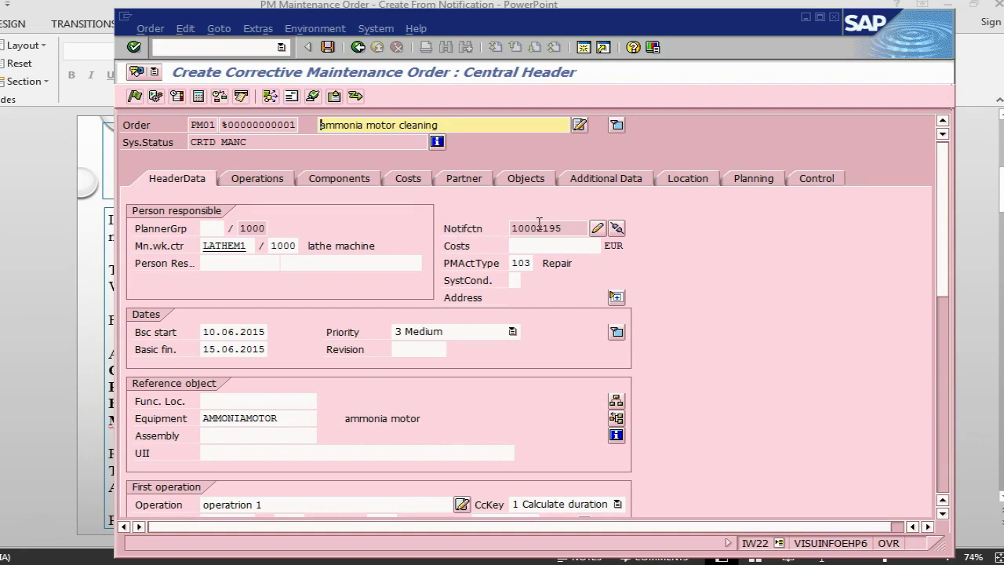
left_click(475, 124)
key("BackSpace")
key("BackSpace")
key("BackSpace")
key("BackSpace")
key("BackSpace")
key("BackSpace")
key("BackSpace")
key("BackSpace")
key("BackSpace")
key("BackSpace")
key("BackSpace")
key("BackSpace")
key("BackSpace")
key("BackSpace")
key("BackSpace")
key("BackSpace")
key("BackSpace")
key("BackSpace")
key("BackSpace")
key("BackSpace")
key("BackSpace")
key("BackSpace")
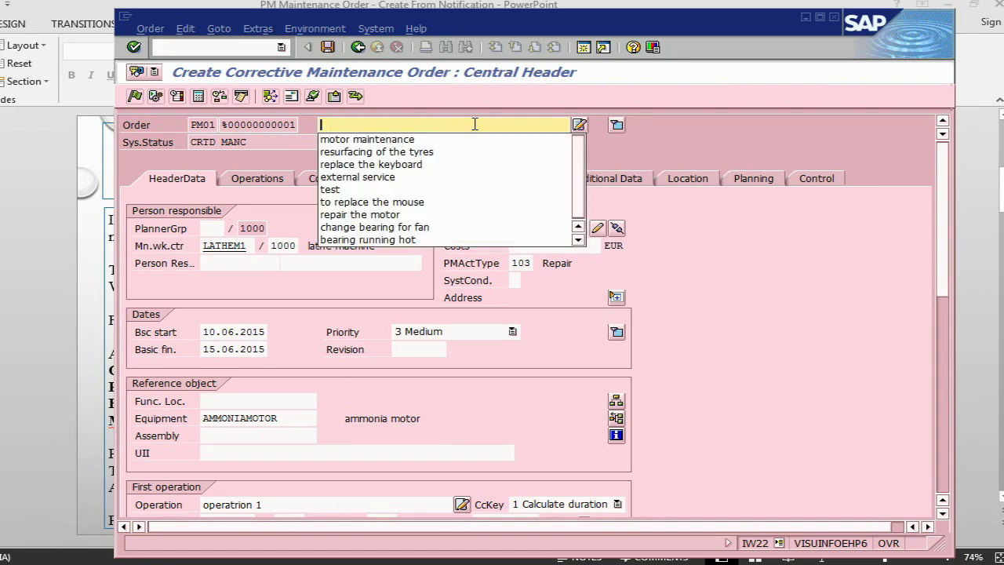
type("motor")
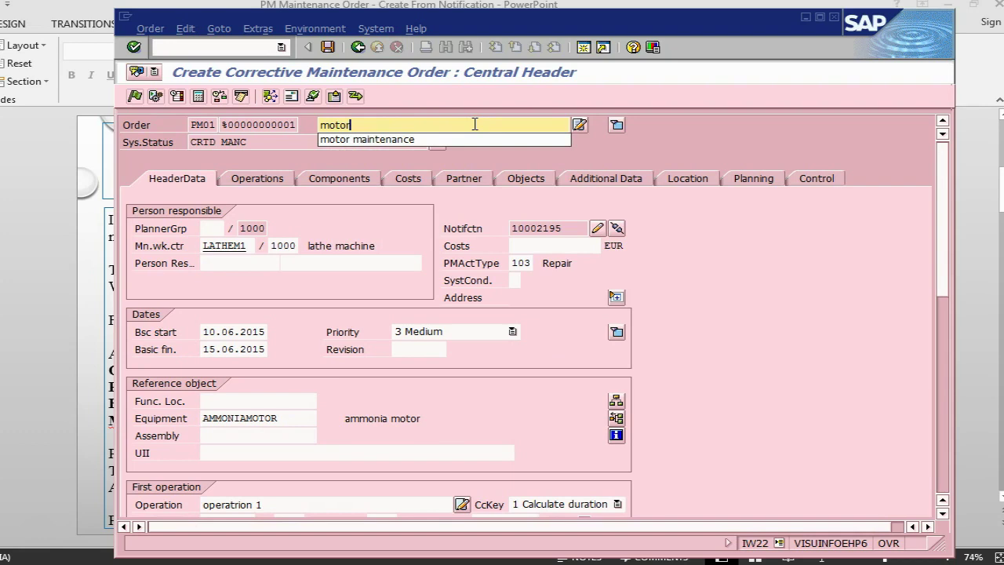
type(" running ")
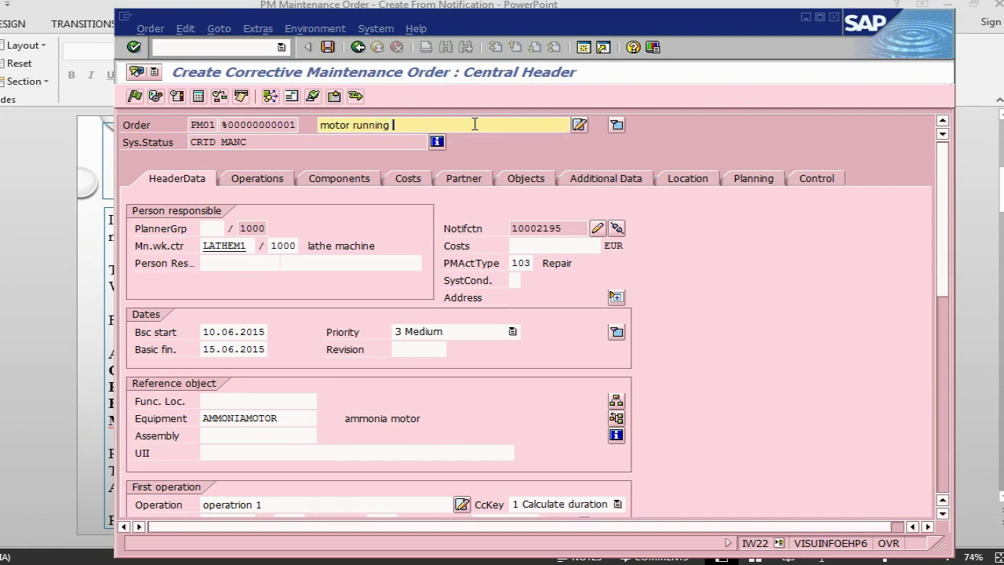
type("hot and noisy")
Step: Save the corrective maintenance order, acknowledging the availability check information
key("alt+Tab")
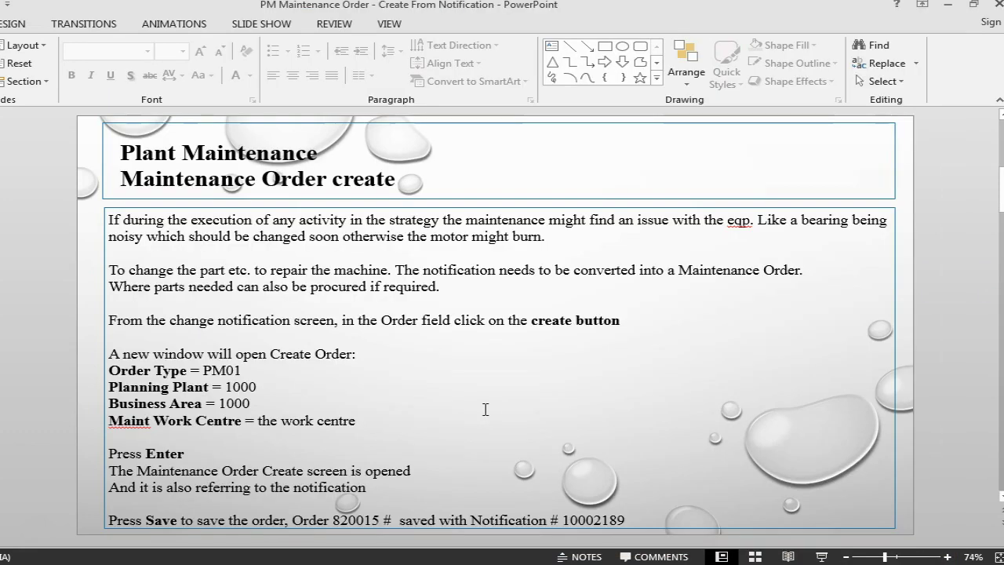
key("alt+Tab")
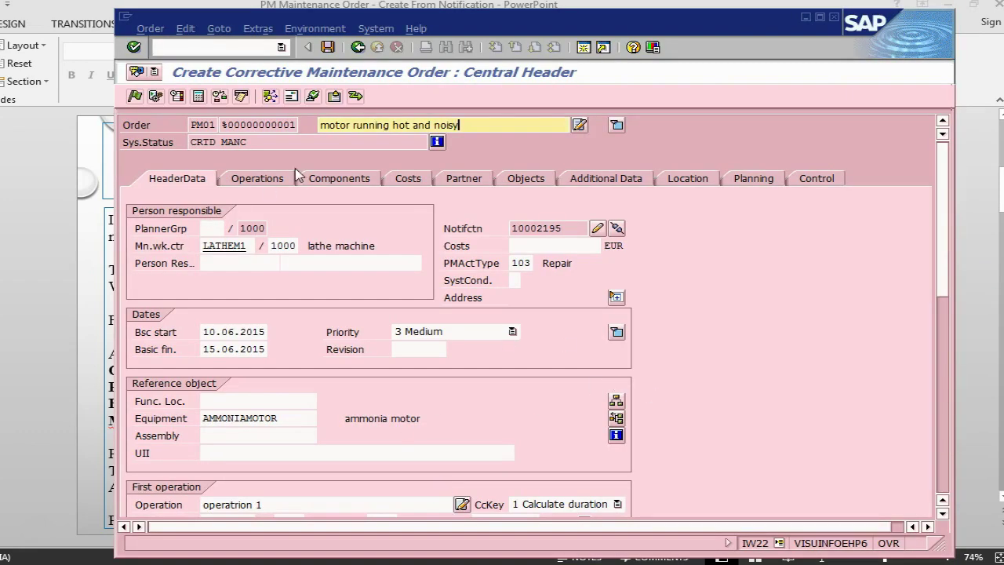
left_click(327, 49)
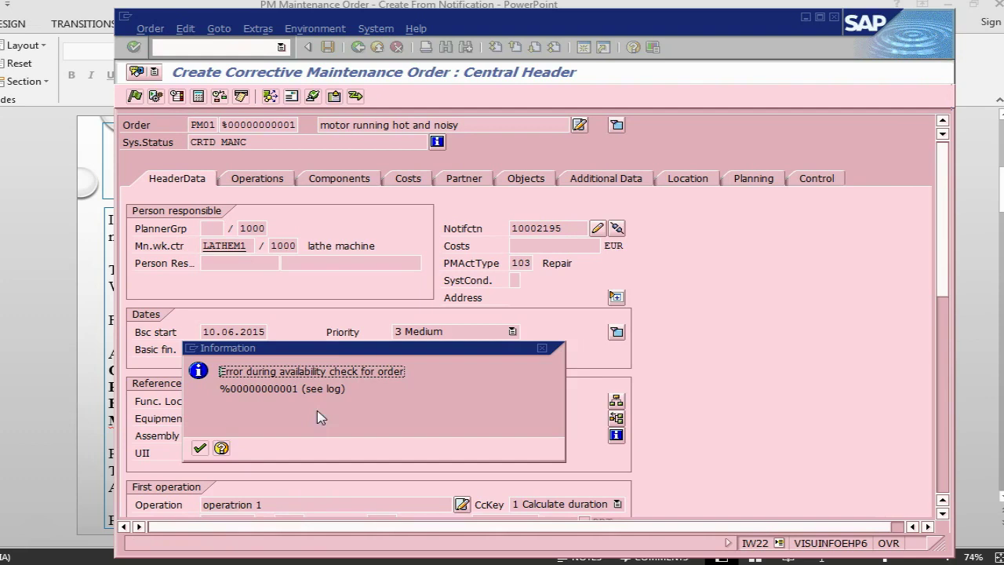
left_click(198, 450)
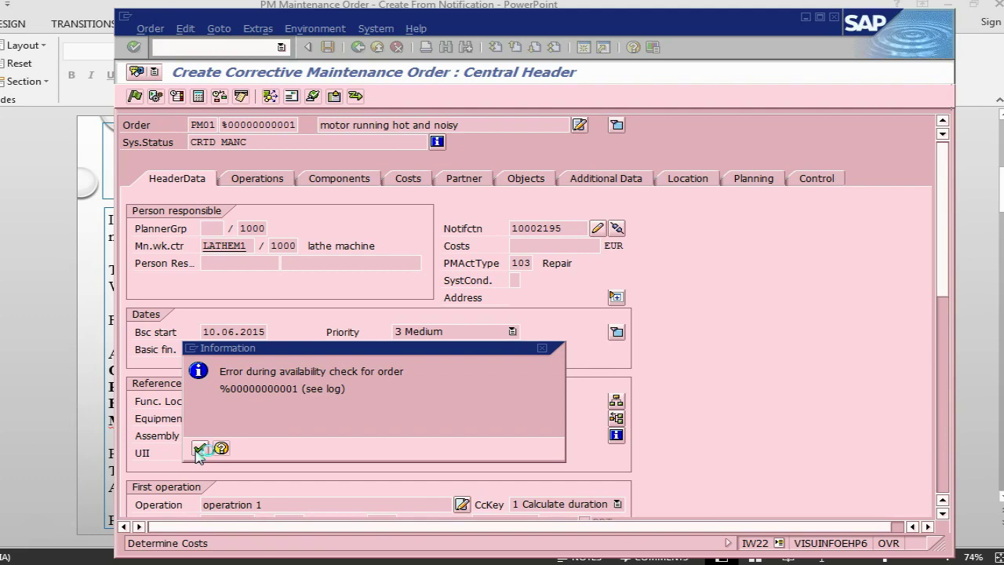
left_click(200, 448)
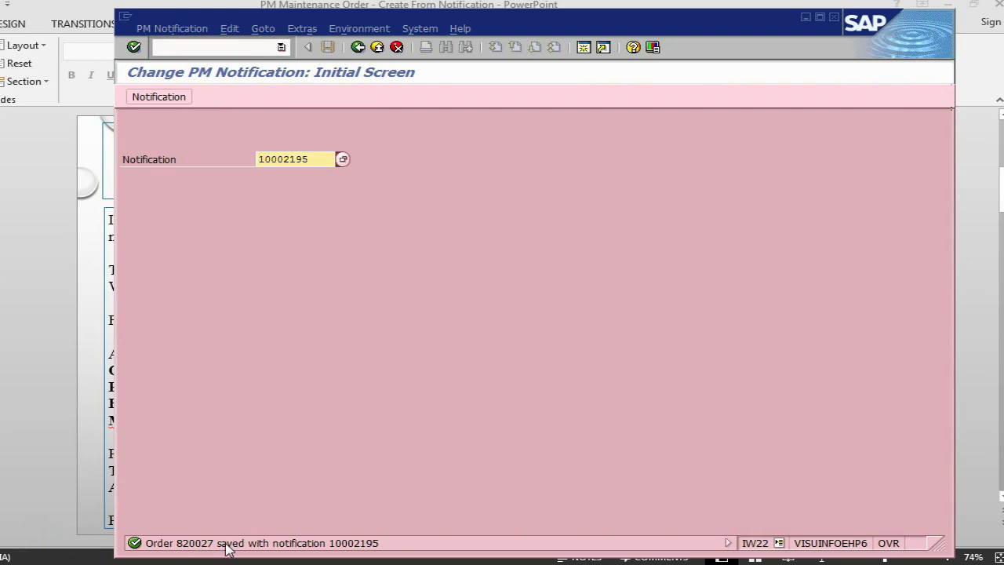
Step: Switch to PowerPoint, update the order and notification numbers in the slide's last line to the saved ones, and save the presentation
key("alt+Tab")
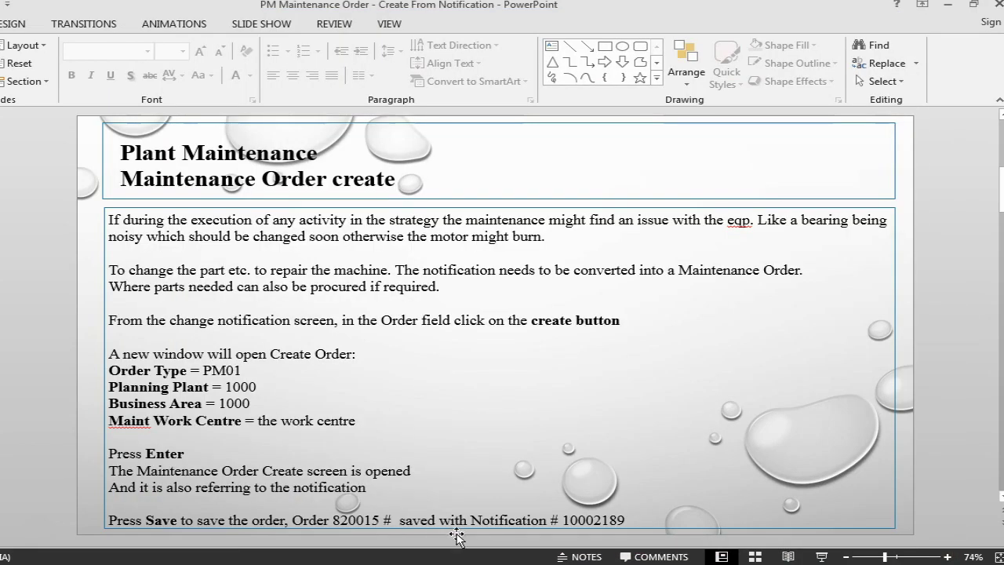
left_click(363, 518)
key("Delete")
key("Delete")
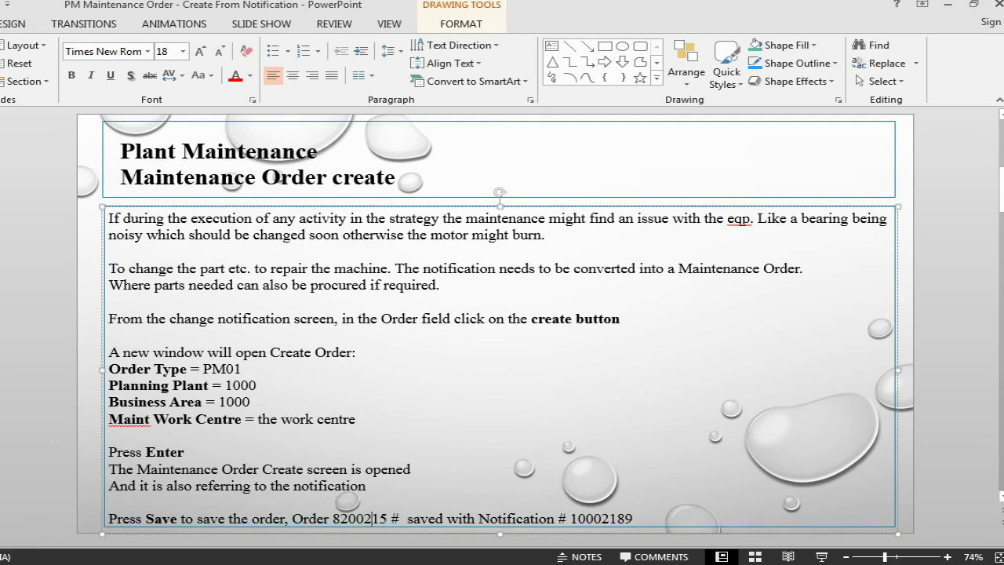
type("27")
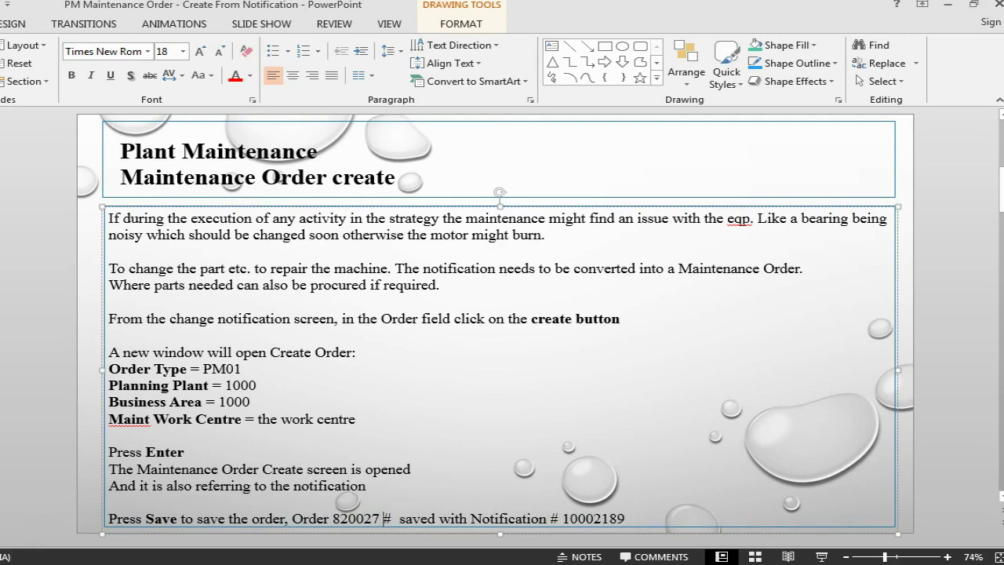
key("alt+Tab")
key("alt+Tab")
left_click(616, 518)
key("BackSpace")
key("ctrl+s")
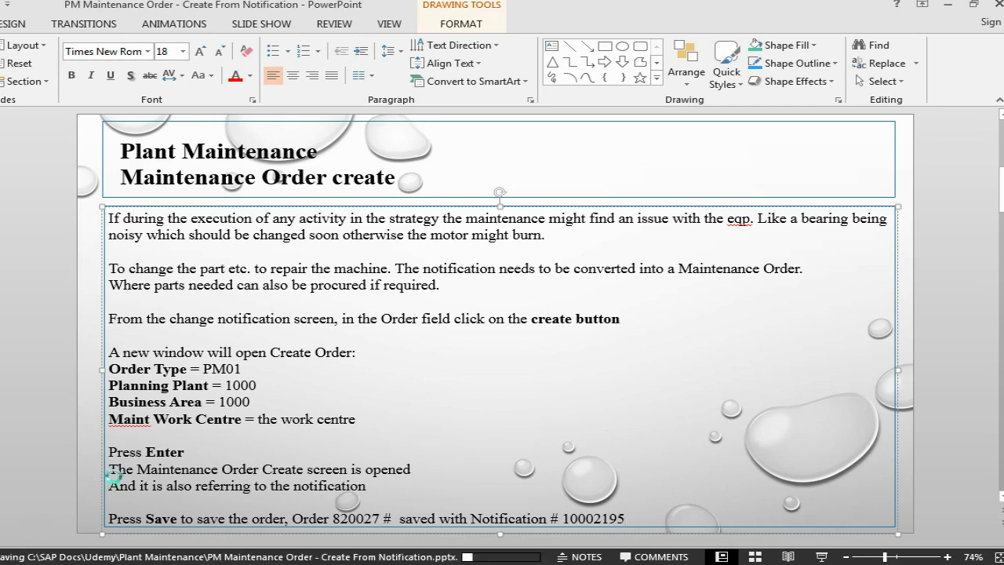
Step: After consulting the change/display slide, switch to SAP and open the saved maintenance order through transaction IW32 in a new session
key("alt+Tab")
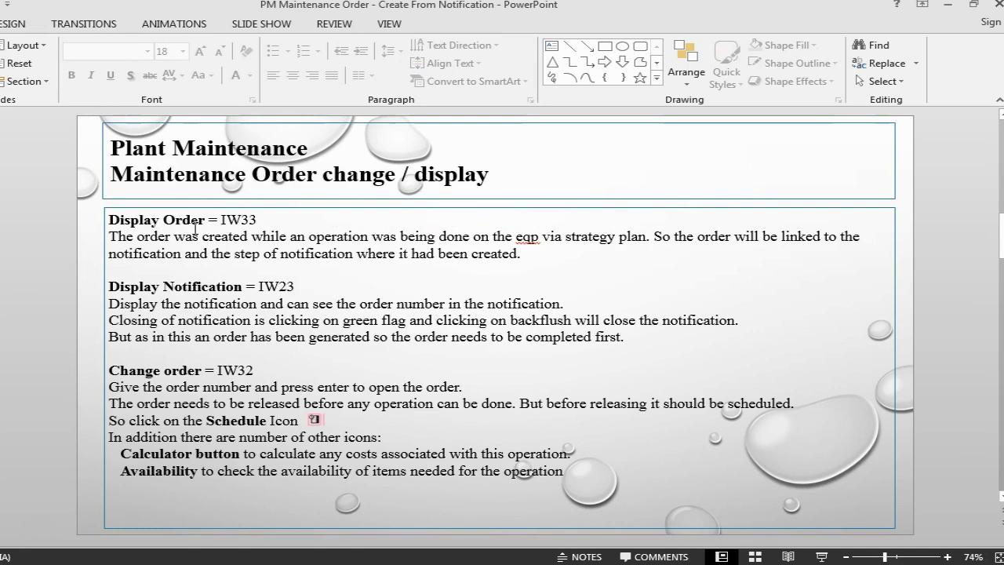
key("alt+Tab")
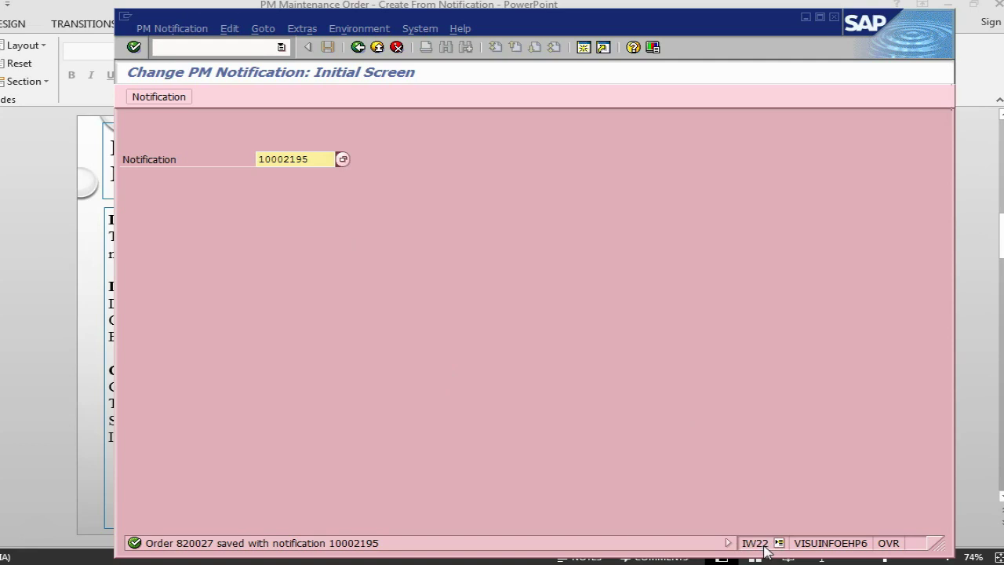
key("alt+Tab")
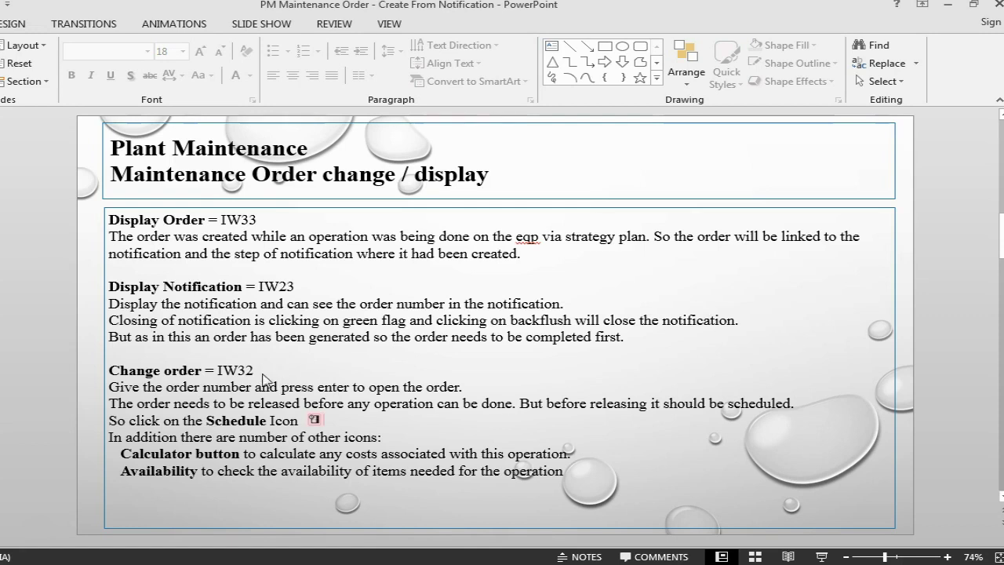
key("alt+Tab")
left_click(194, 47)
type("/")
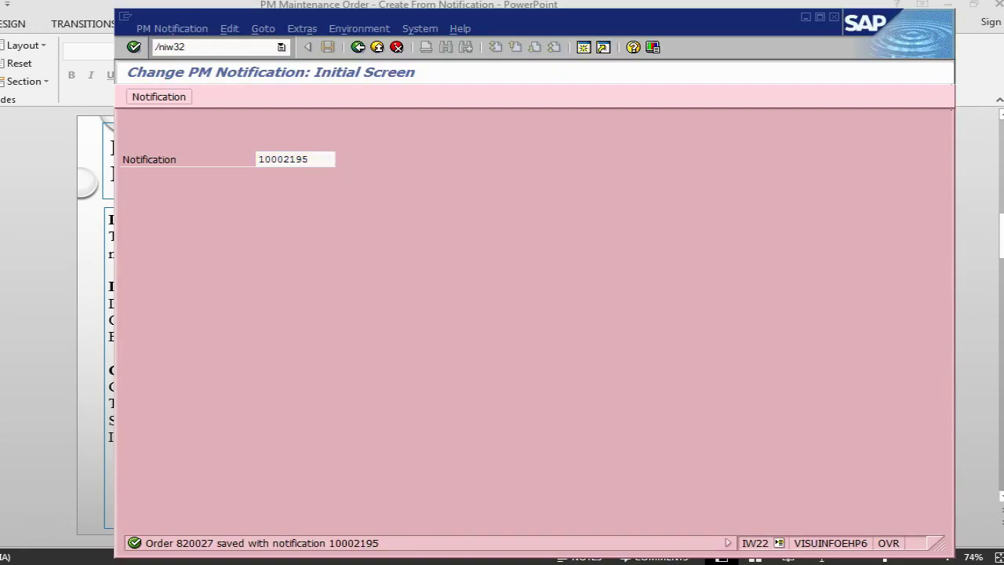
type("niw32")
key("Return")
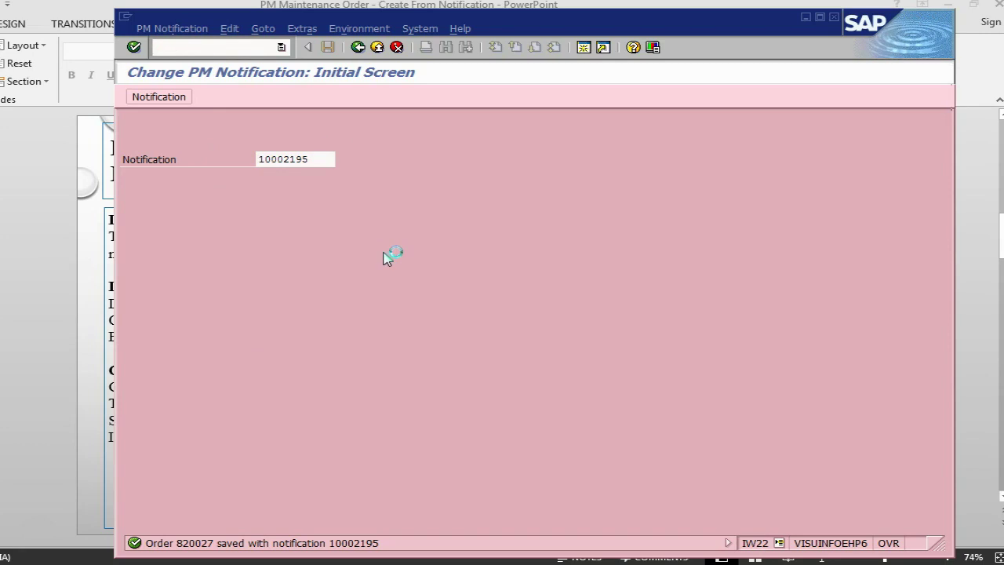
key("alt+Tab")
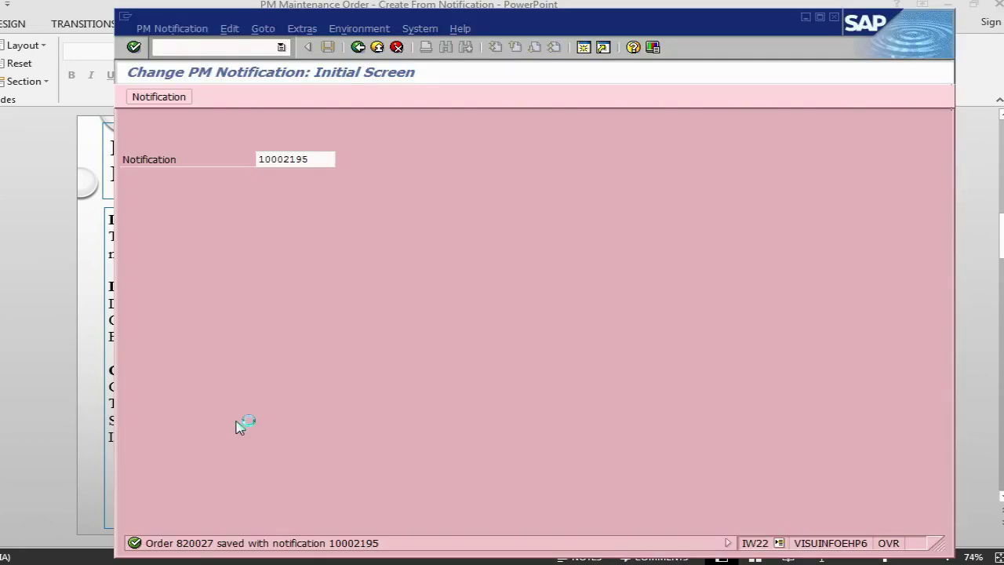
key("alt+Tab")
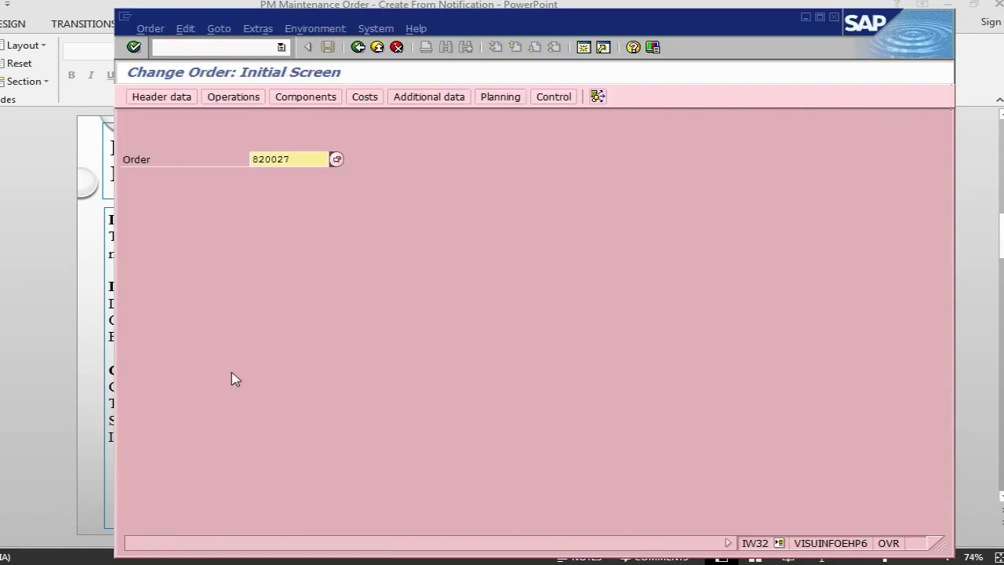
key("Return")
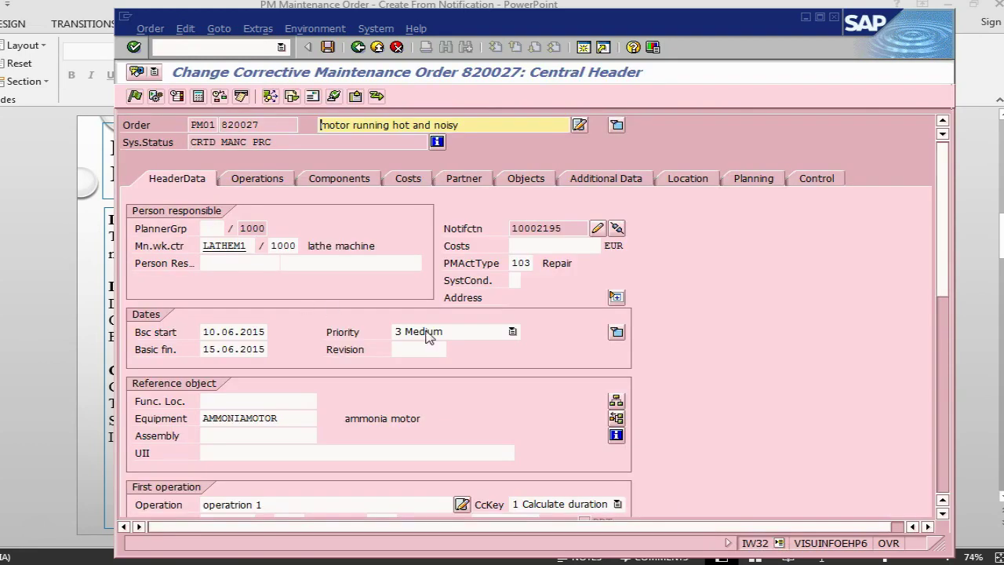
Step: Delete the component 1289 Concrete tie 7x9x9 from the order's component list and confirm the deletion
left_click(350, 179)
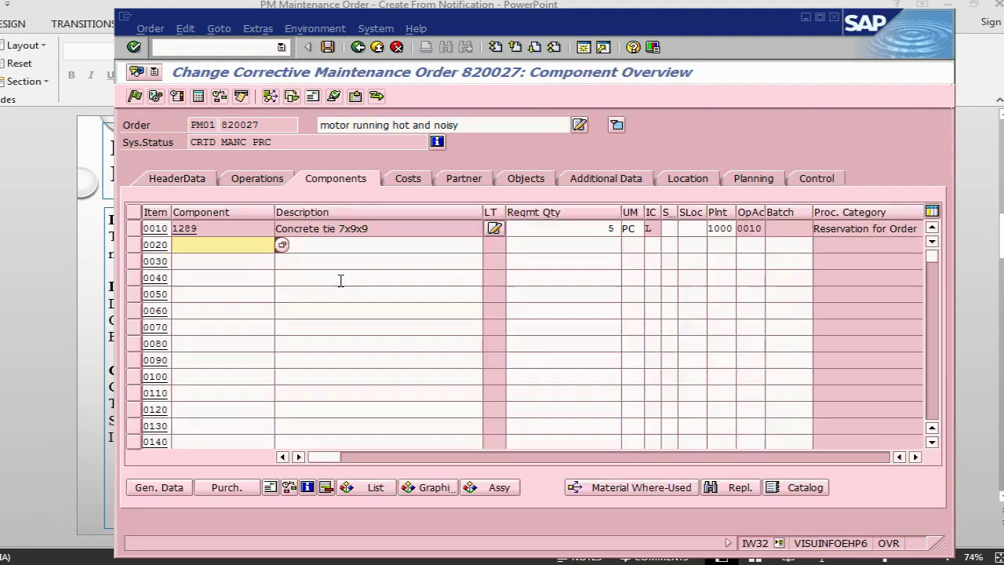
left_click(135, 228)
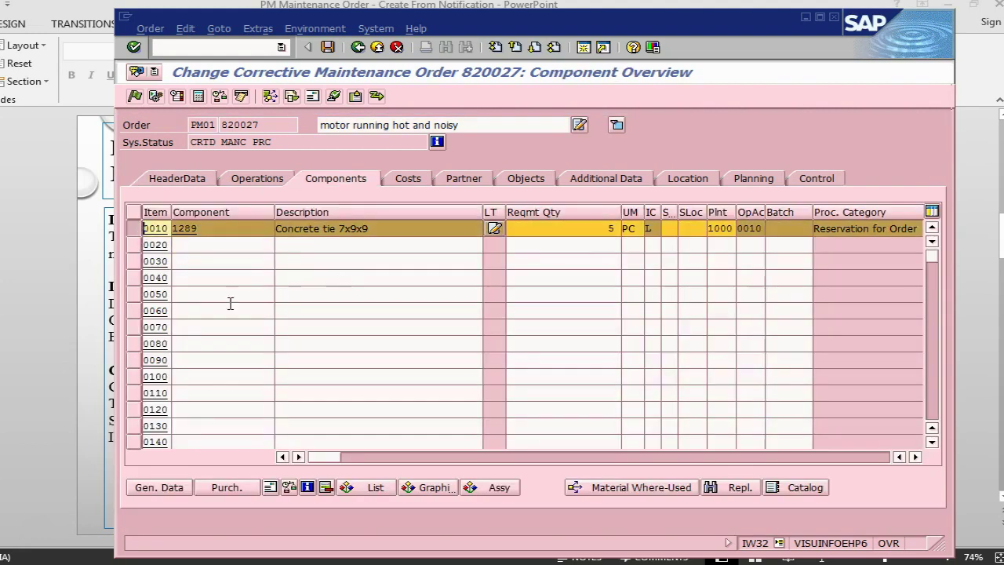
left_click(328, 487)
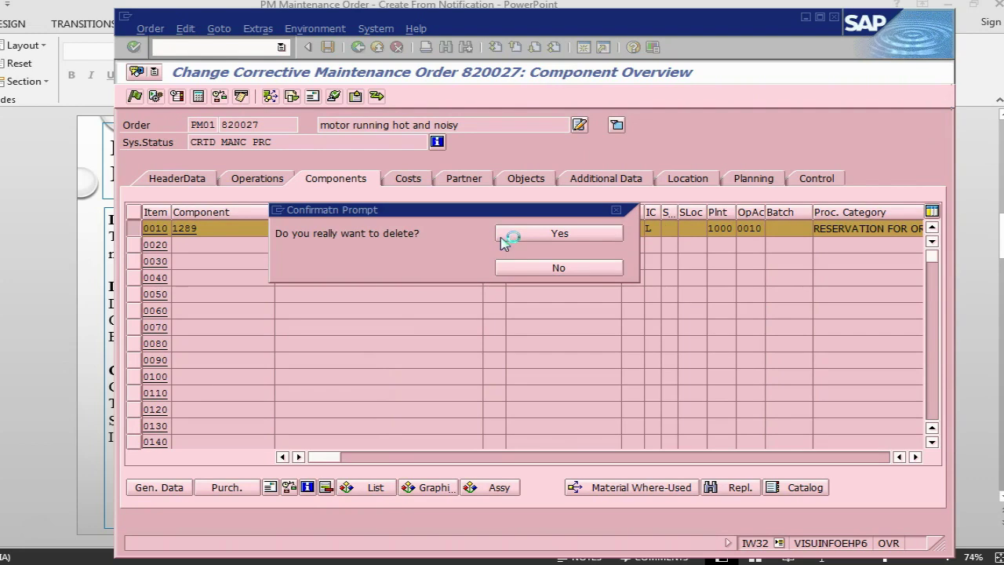
left_click(502, 237)
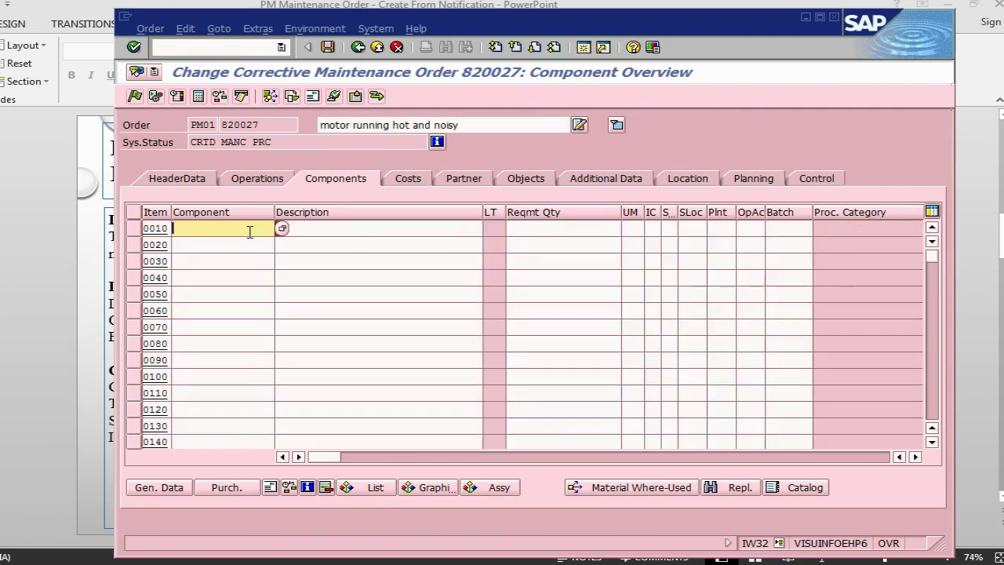
Step: Add components o-ring with quantity 5 and gasket with quantity 2 to the order, both with item category L
type("o-ring")
key("Down")
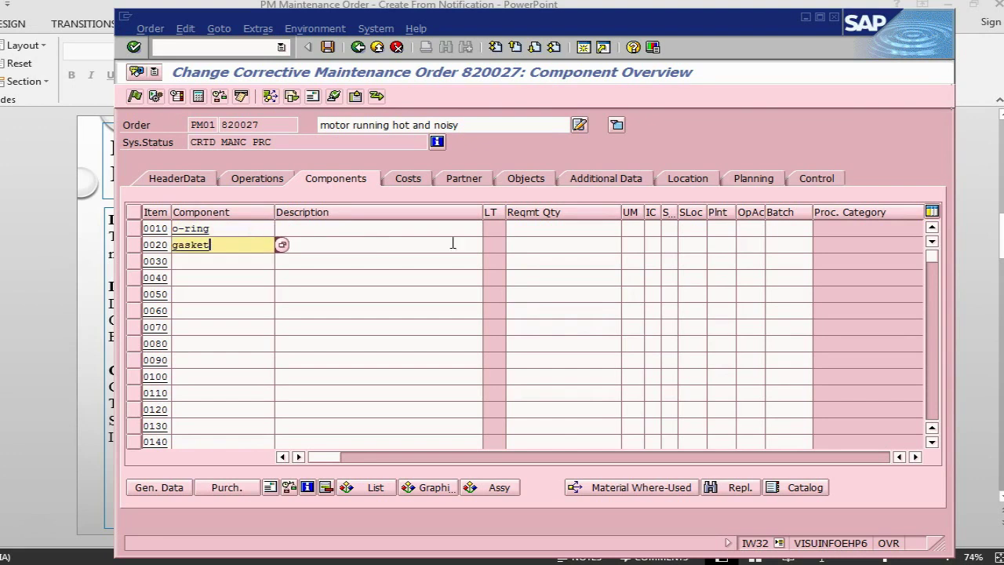
left_click(534, 228)
type("5")
key("Down")
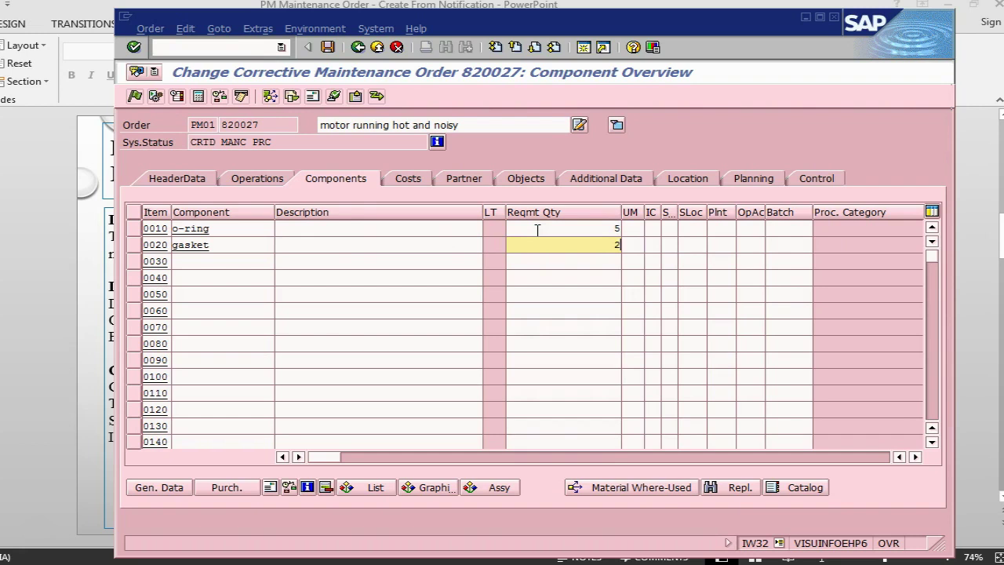
left_click(652, 228)
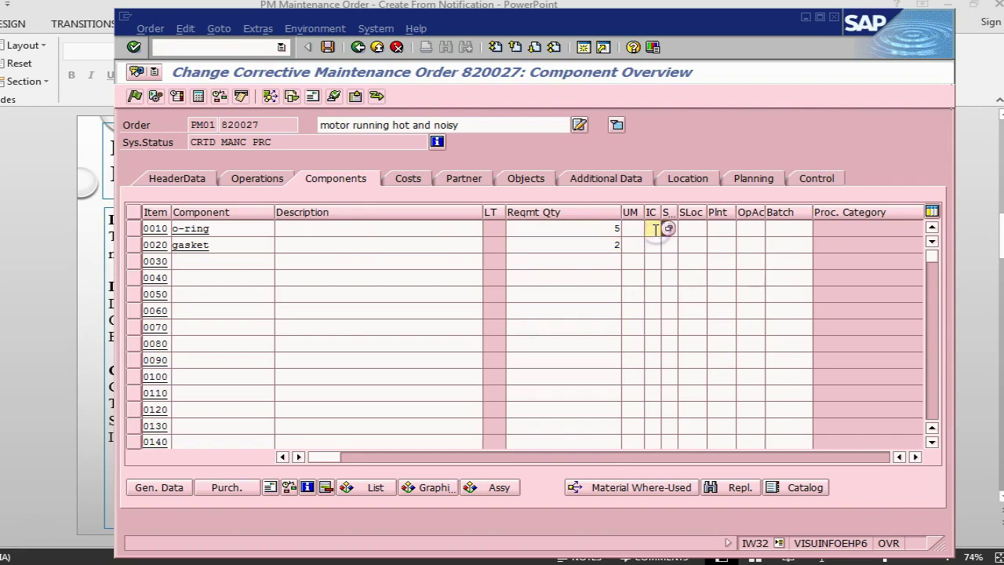
type("1")
left_click(647, 244)
type("1")
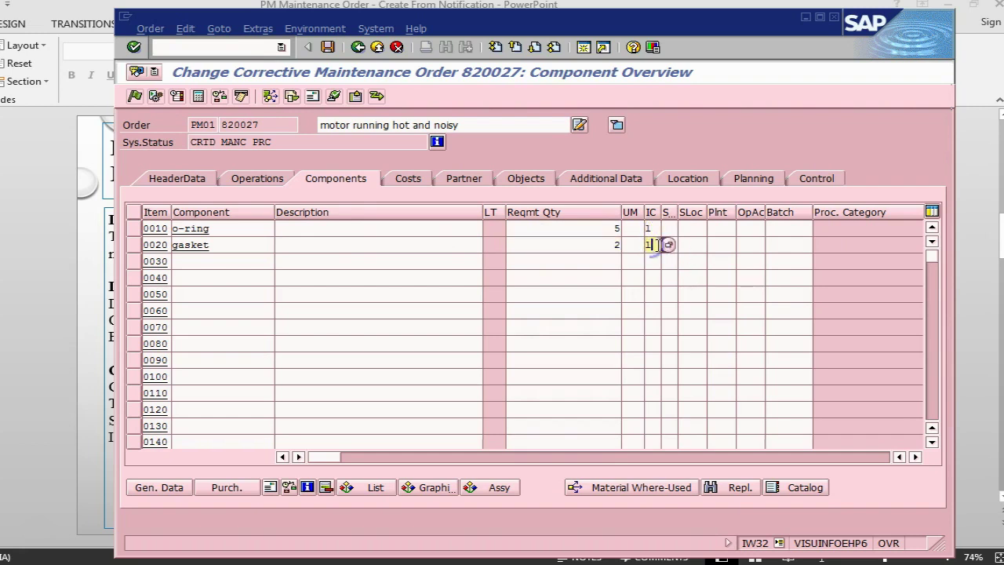
Step: Assign storage location 0001 and plant 1000 to both the o-ring and gasket components and confirm the entries
left_click(694, 228)
type("0")
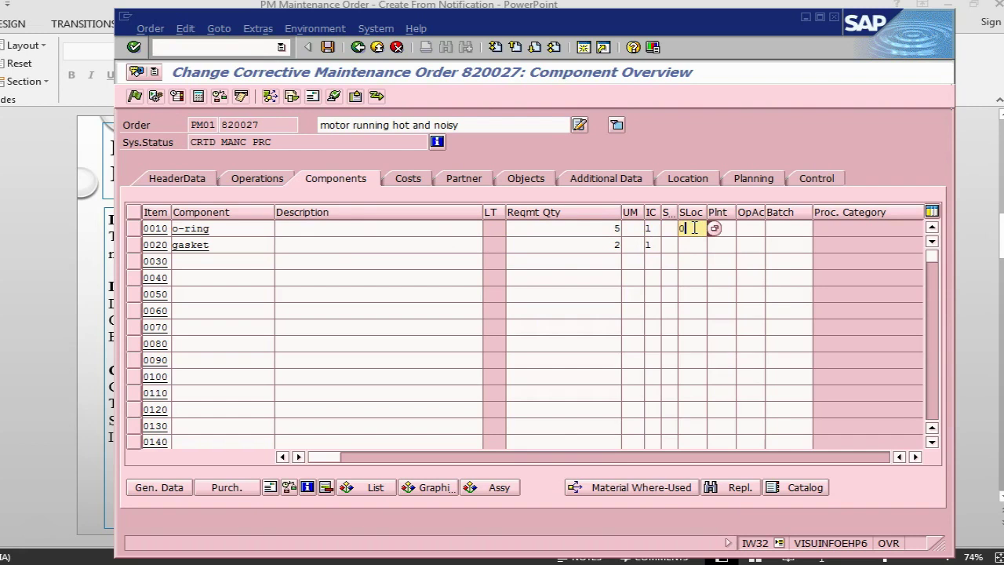
type("001")
key("Down")
type("0001")
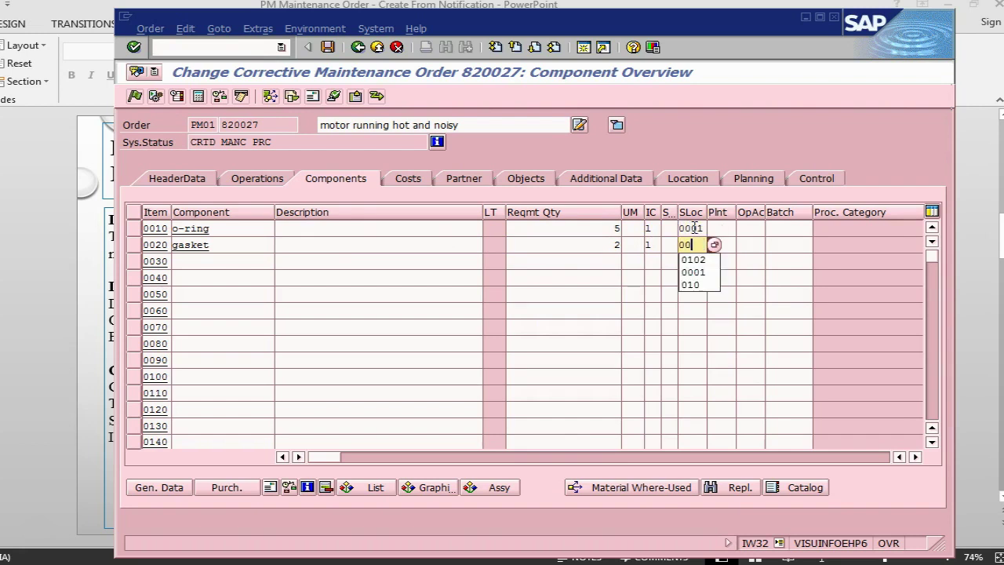
left_click(716, 228)
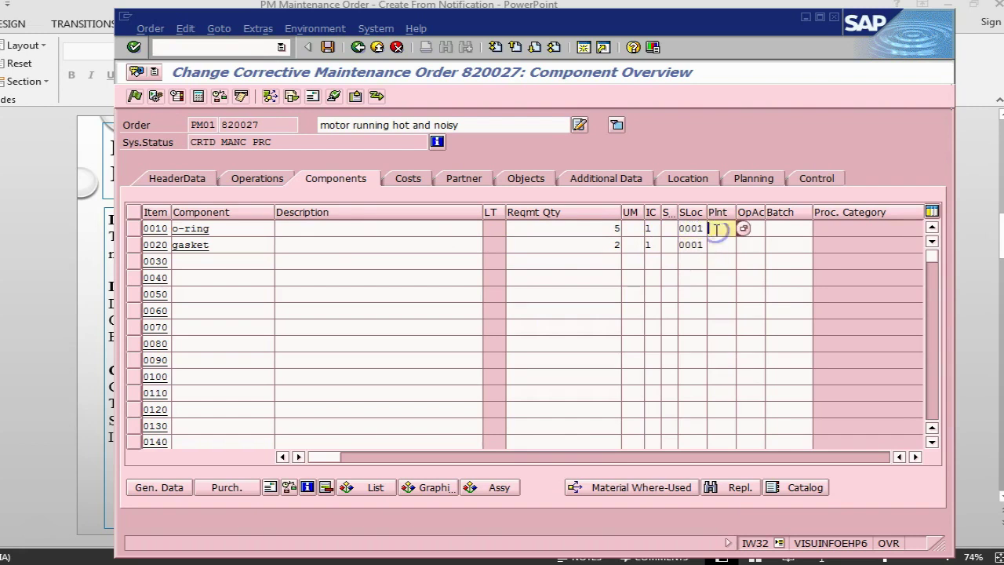
type("1000")
key("Down")
type("1000")
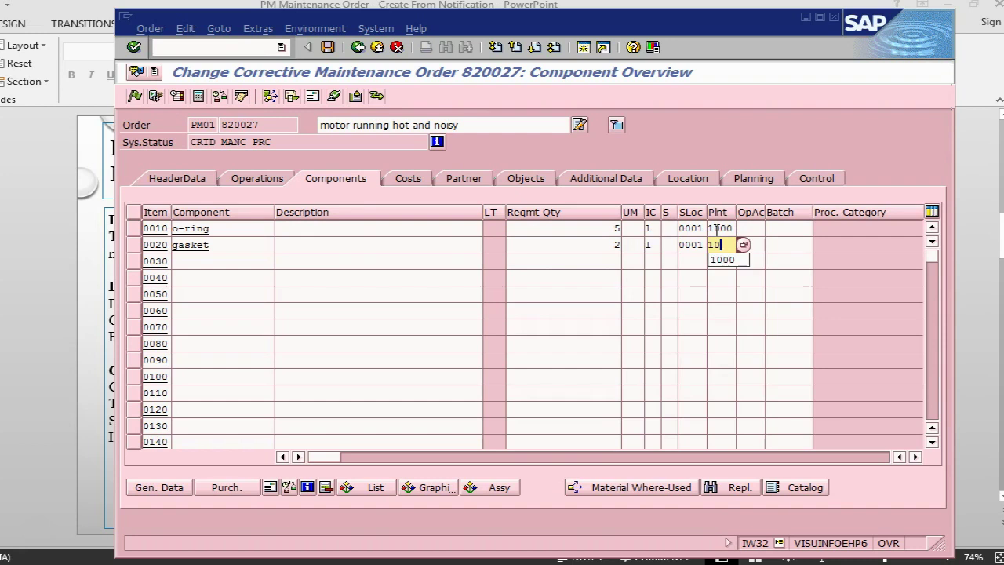
key("Return")
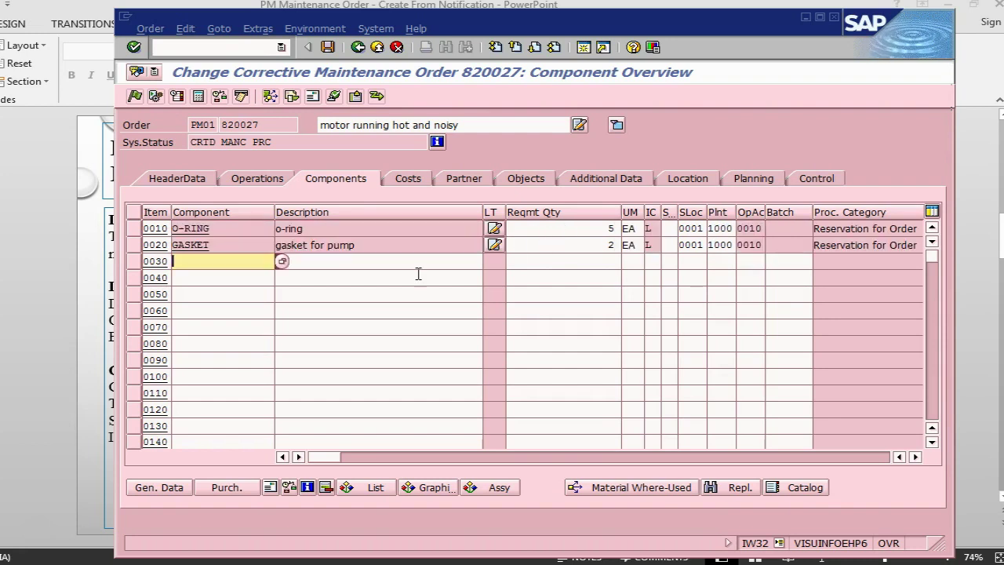
Step: Replace the short text of operation 0010 with "change gasket and o-rings"
left_click(257, 178)
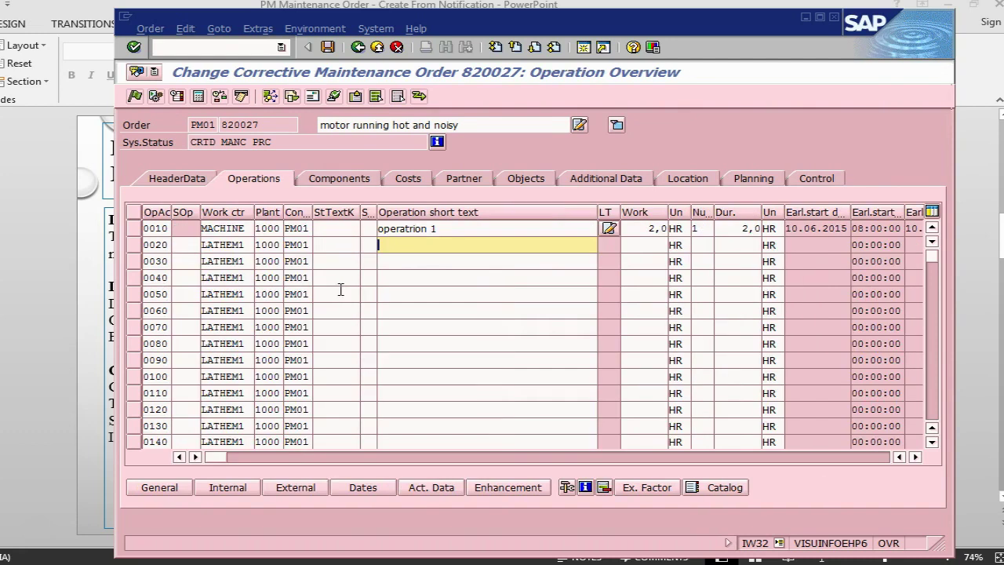
left_click(463, 229)
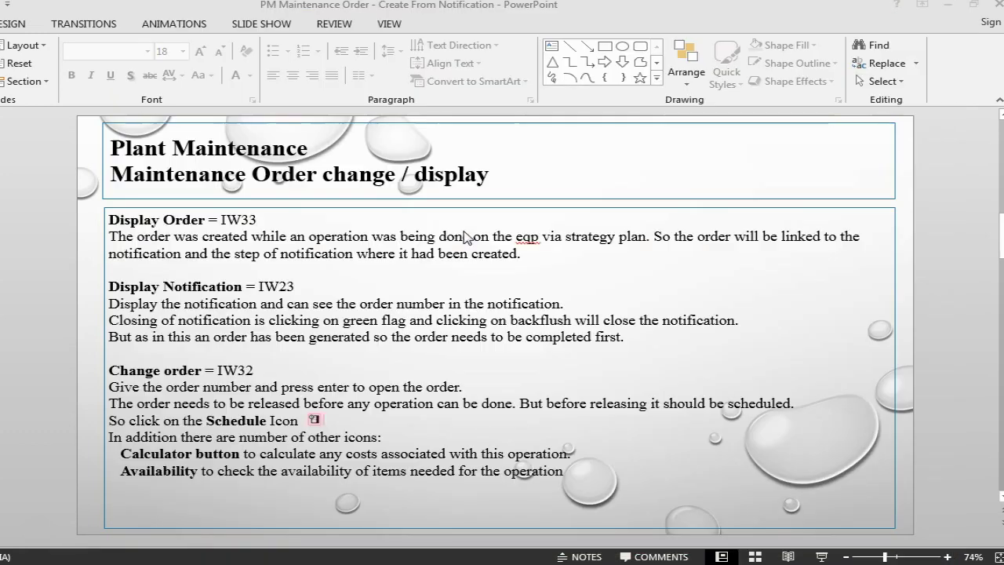
key("alt+Tab")
key("alt+Tab")
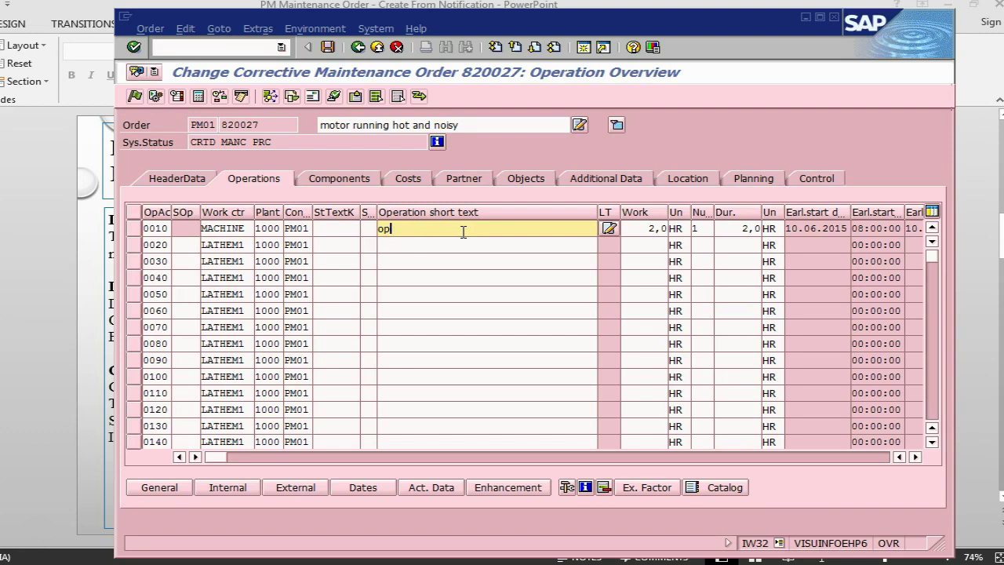
key("BackSpace")
key("BackSpace")
type("change gasket and o-rings")
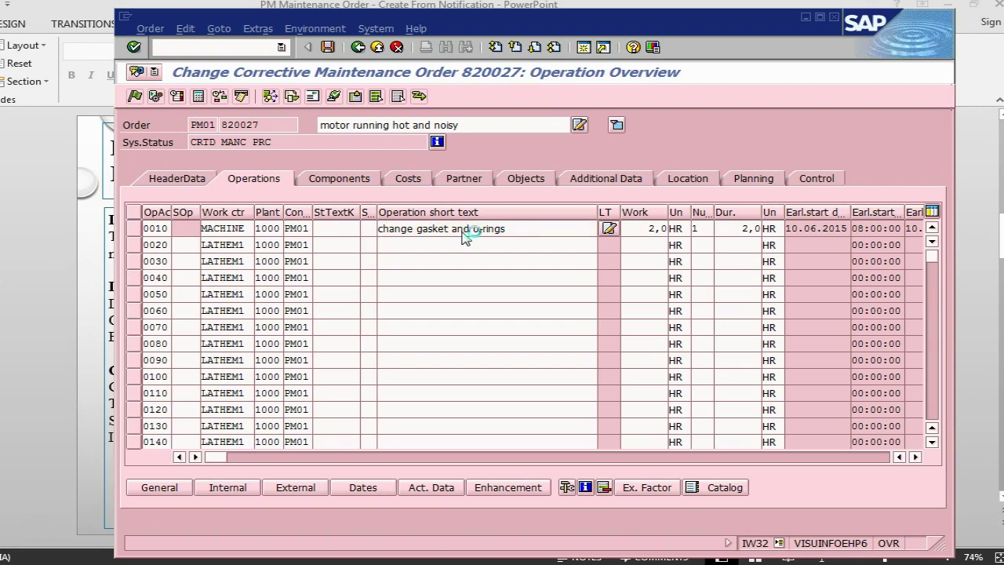
left_click(463, 241)
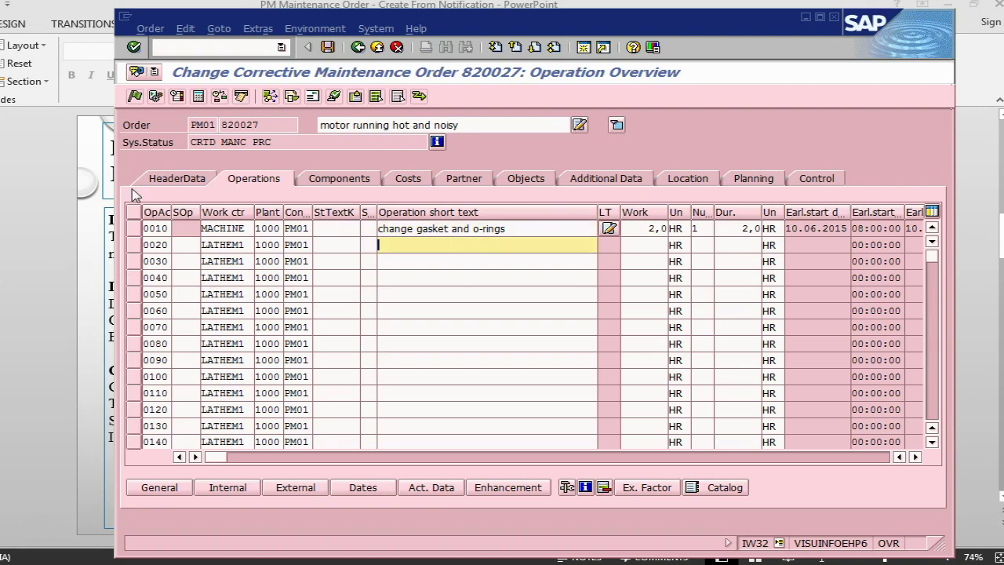
Step: Schedule the maintenance order from its header data, and check the slide for the remaining order functions
left_click(159, 187)
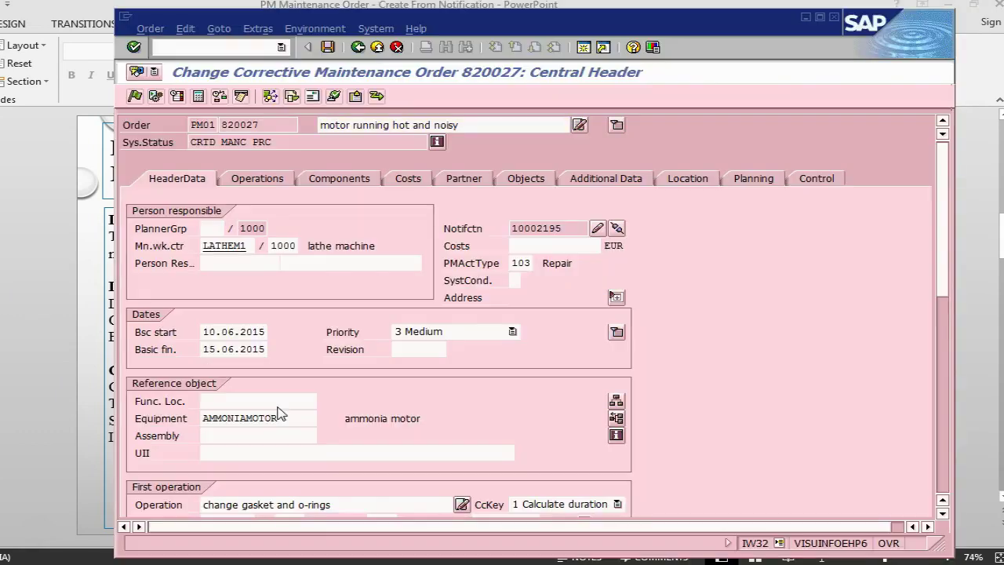
left_click(176, 95)
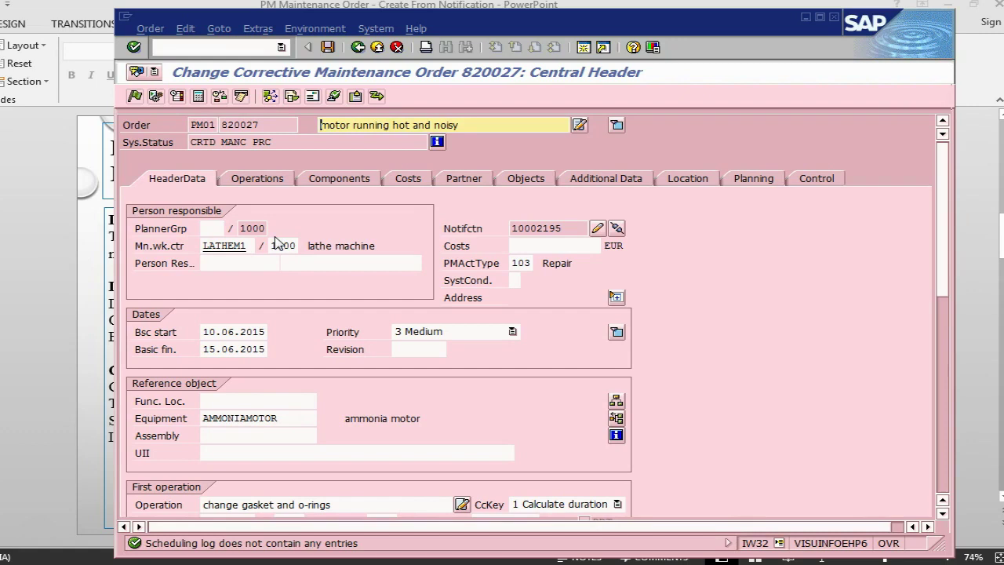
key("alt+Tab")
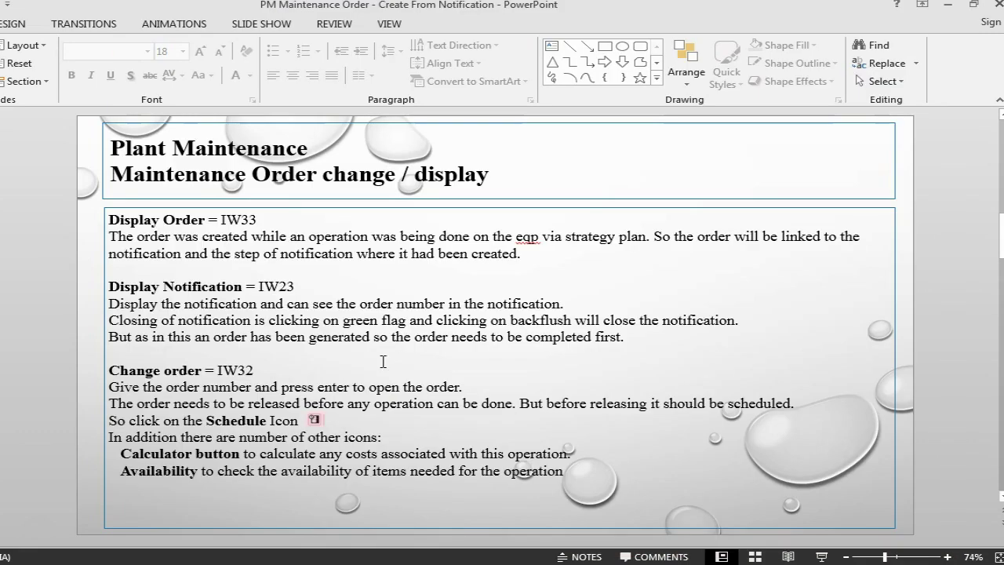
key("alt+Tab")
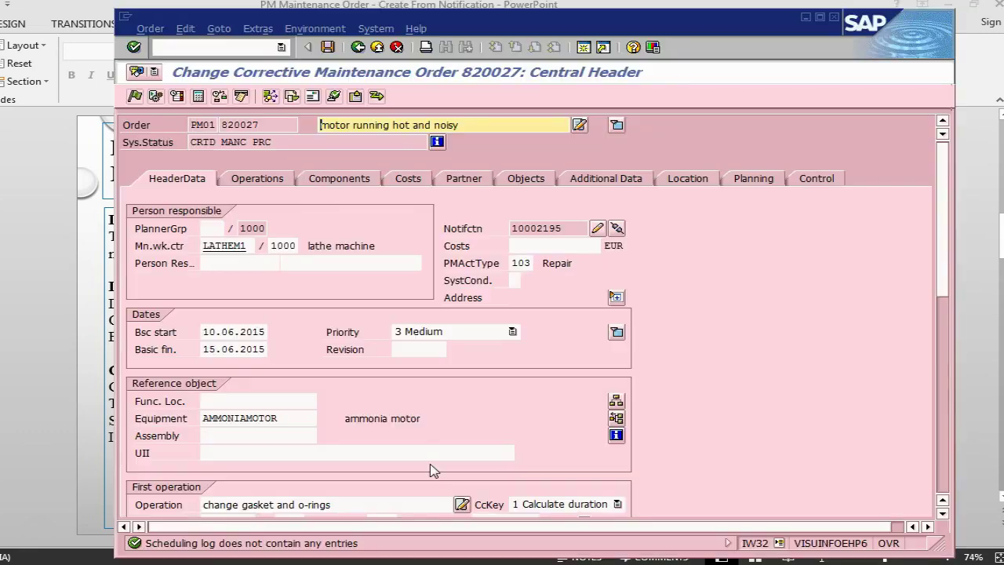
Step: Calculate the order's costs, acknowledge the information message, and display the cost overview
left_click(198, 98)
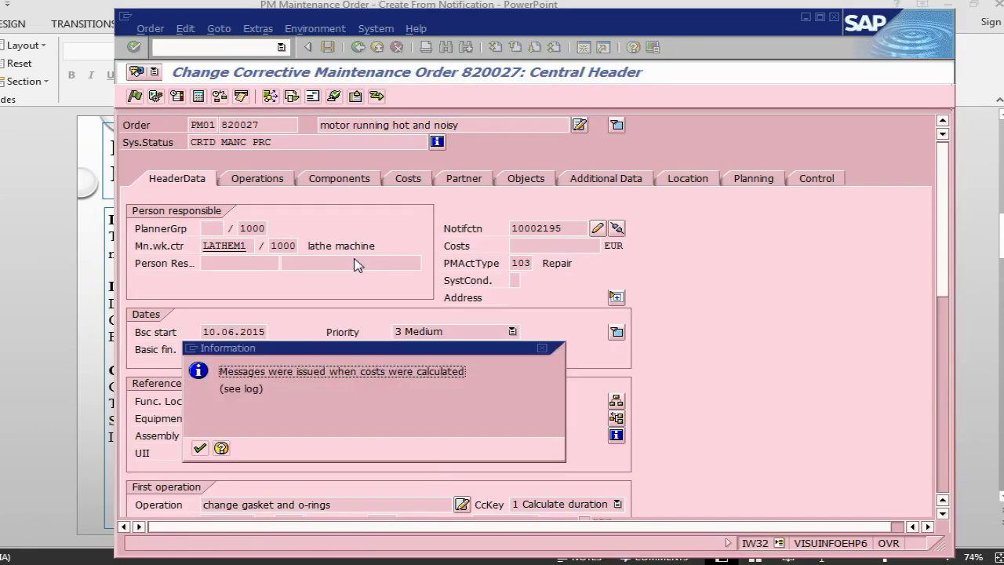
left_click(200, 447)
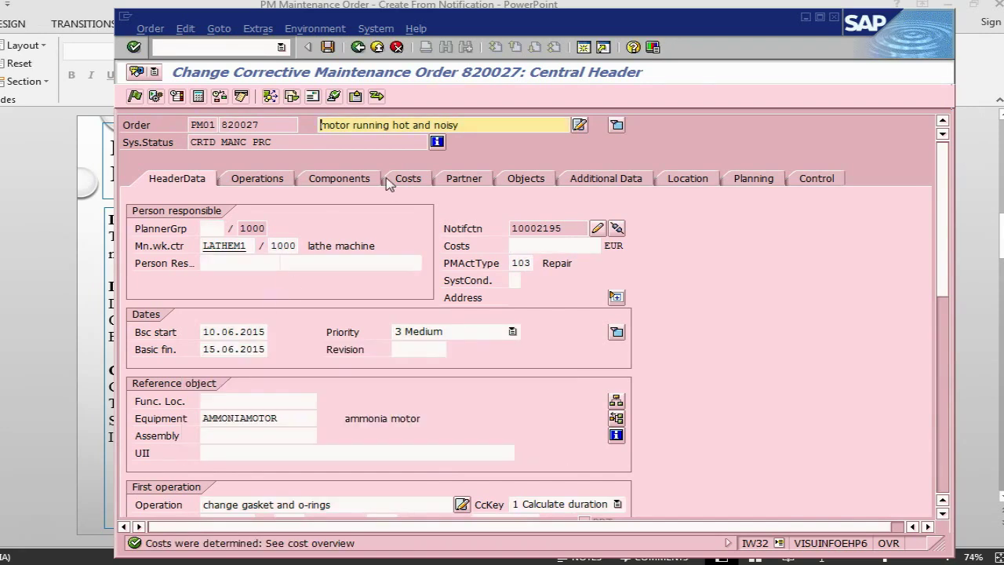
left_click(410, 180)
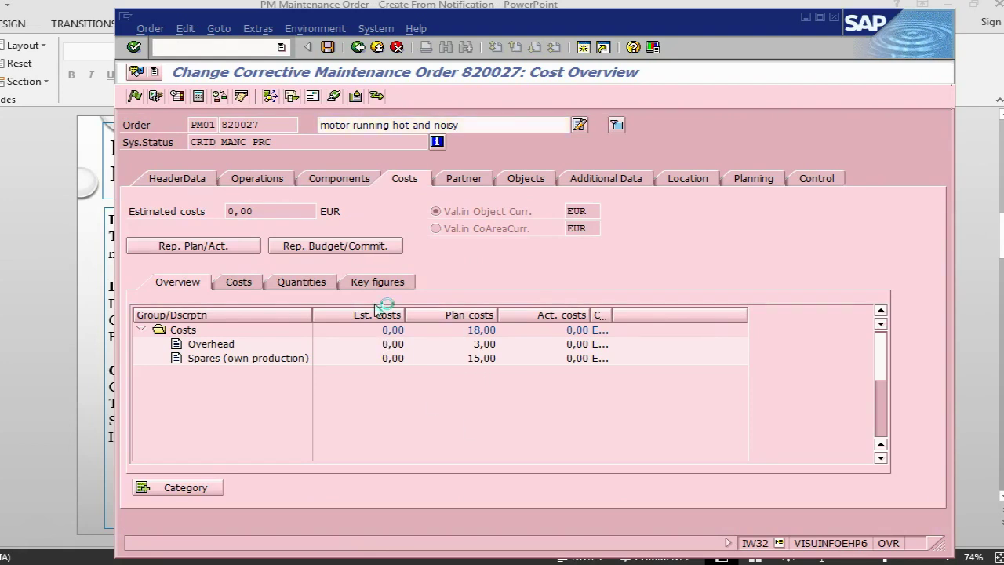
Step: Open the order's component overview, select the o-ring item, and run the overall material availability check
key("alt+Tab")
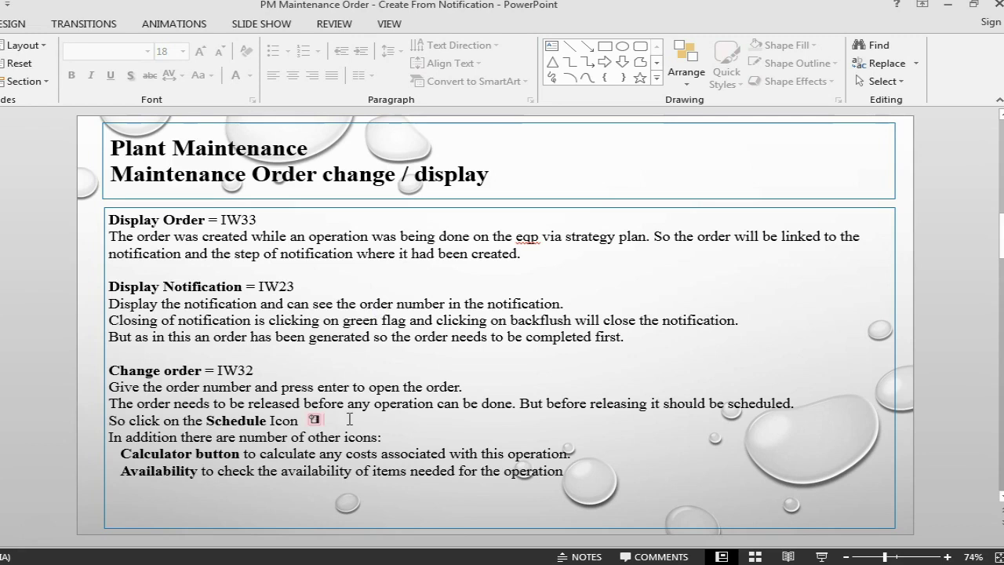
key("alt+Tab")
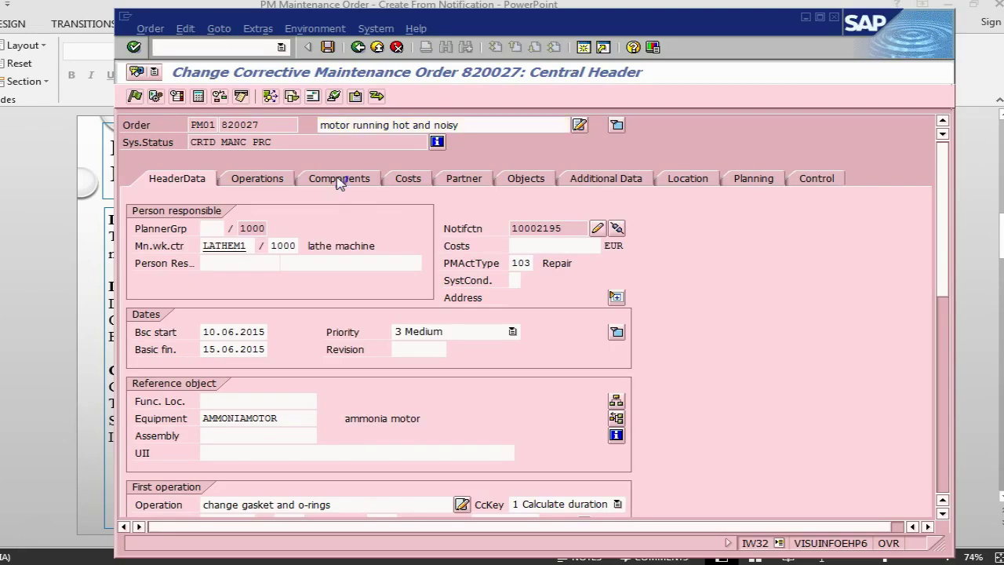
left_click(312, 182)
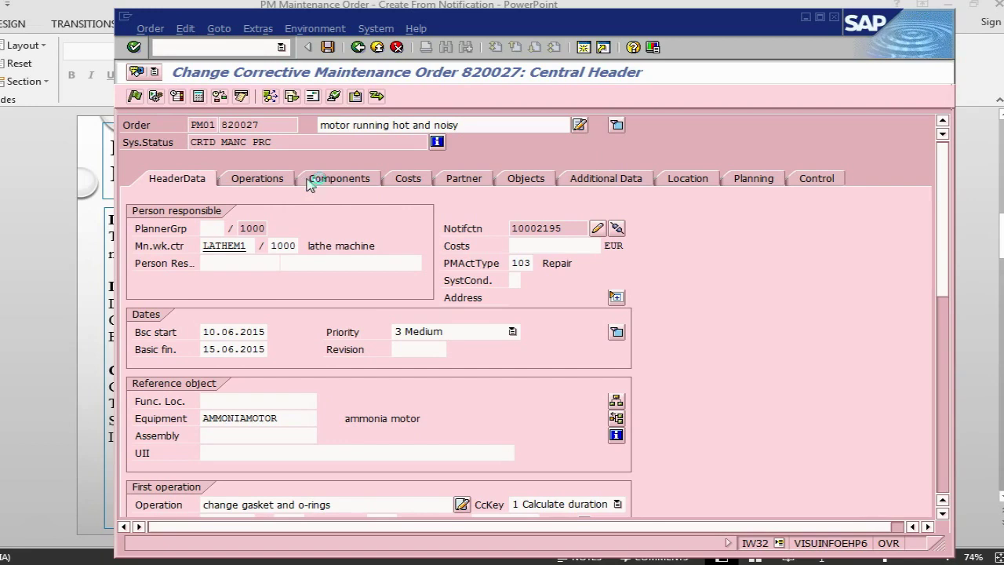
key("alt+Tab")
key("alt+Tab")
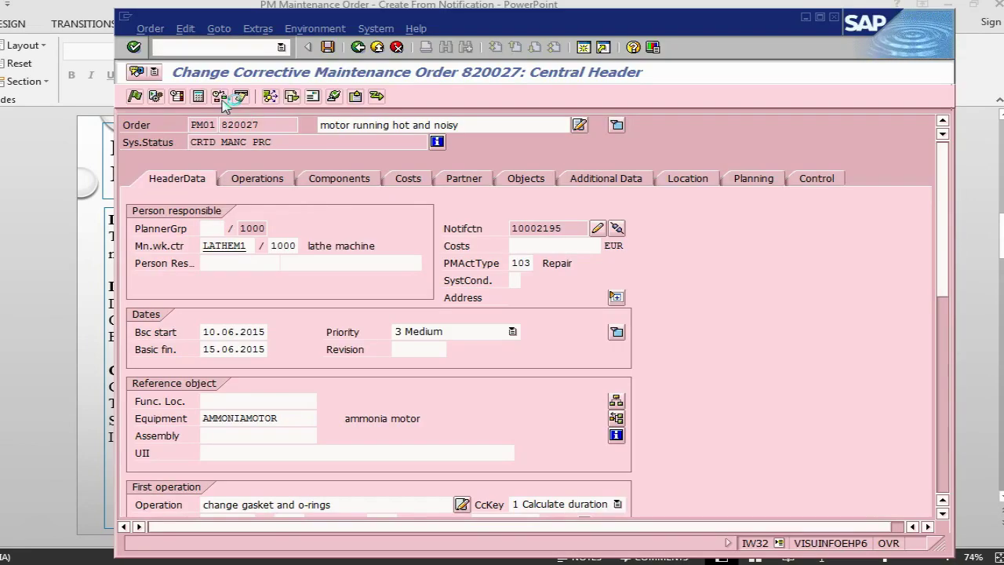
left_click(349, 181)
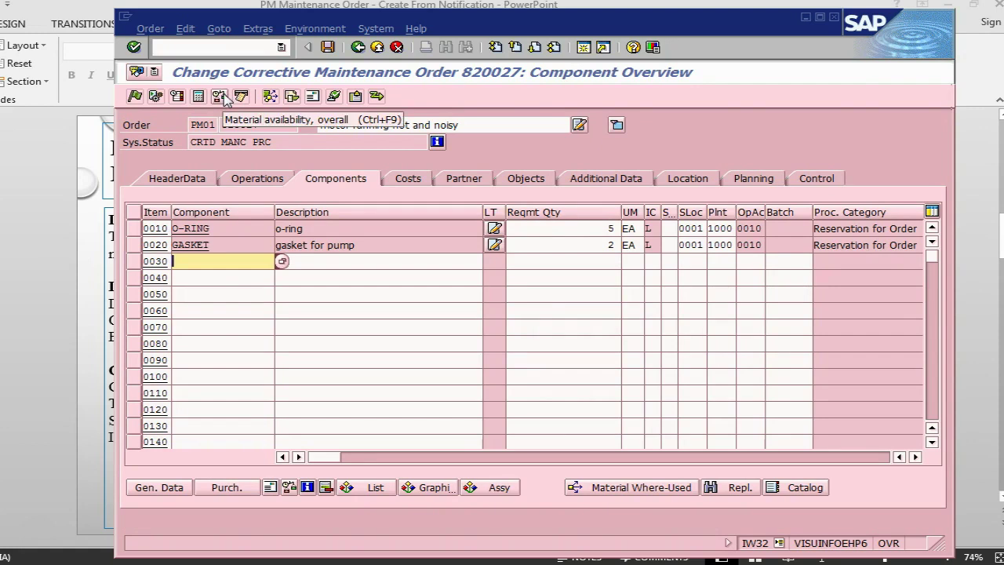
left_click(136, 228)
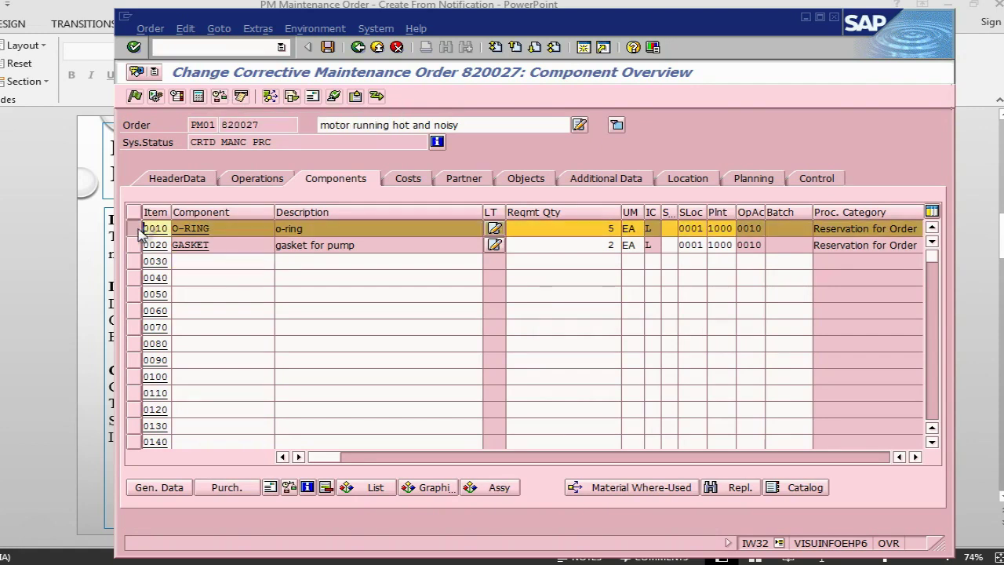
left_click(221, 96)
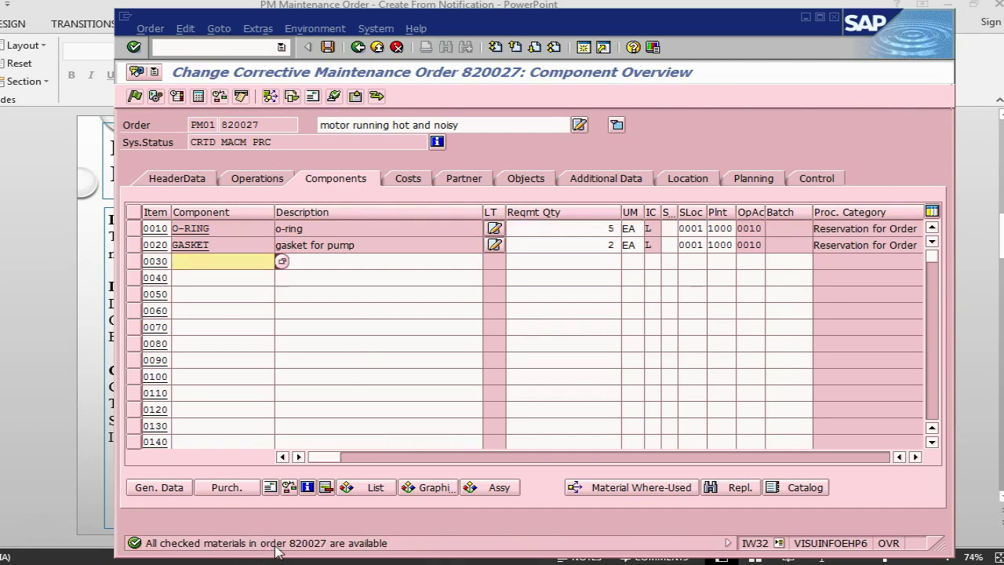
Step: Consult the next slide in PowerPoint, and open the order's settlement rule in SAP with the default option
key("alt+Tab")
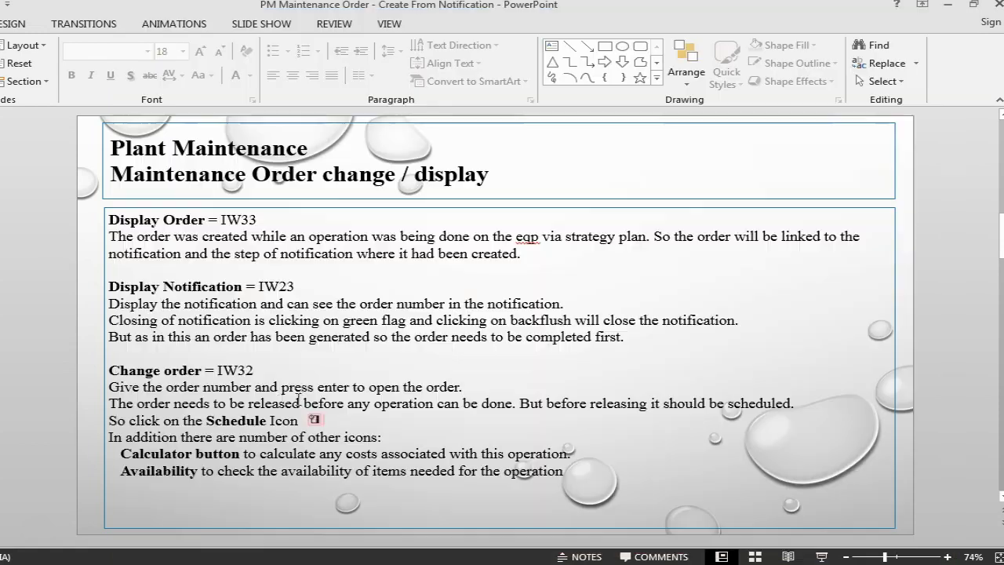
key("Page_Down")
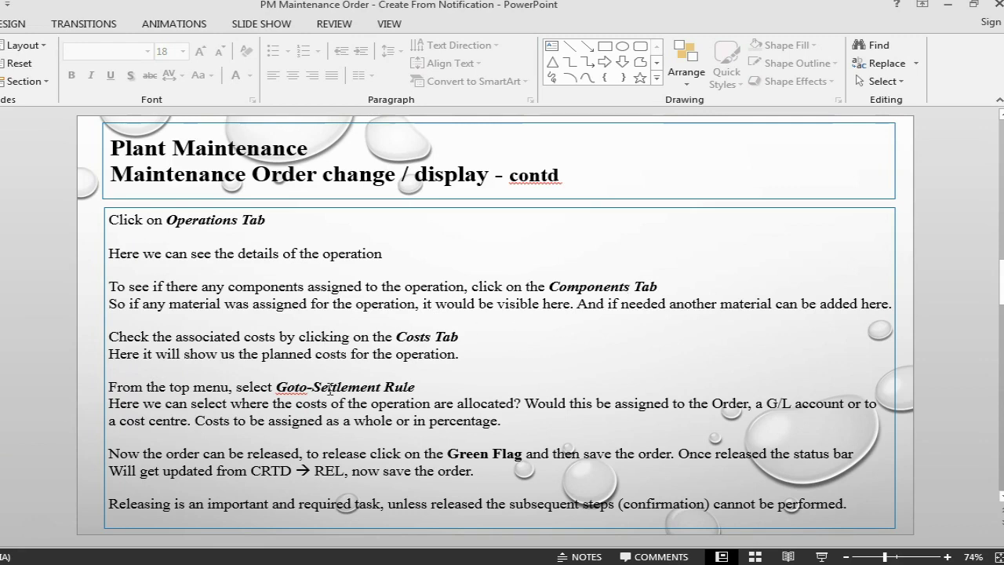
key("alt+Tab")
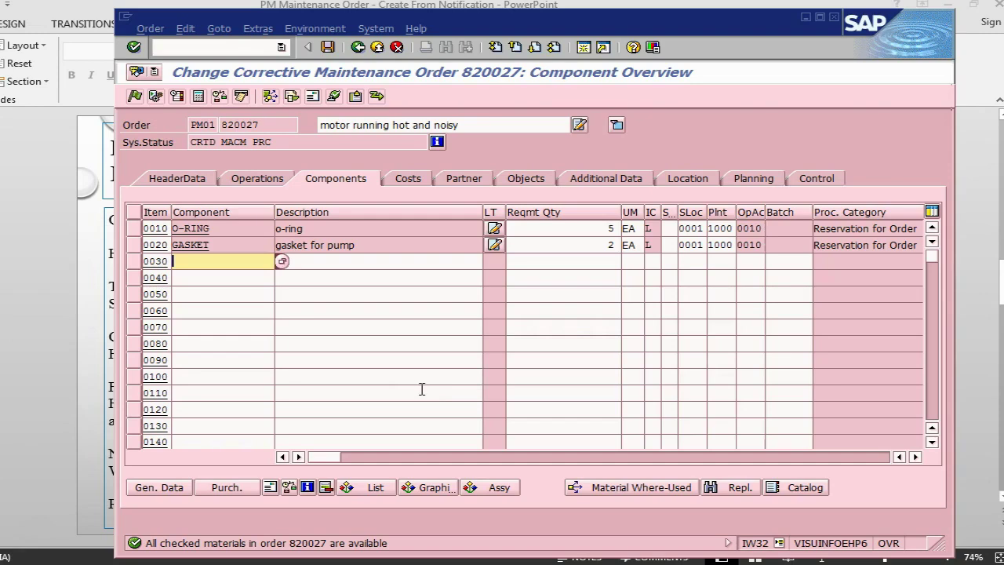
left_click(218, 29)
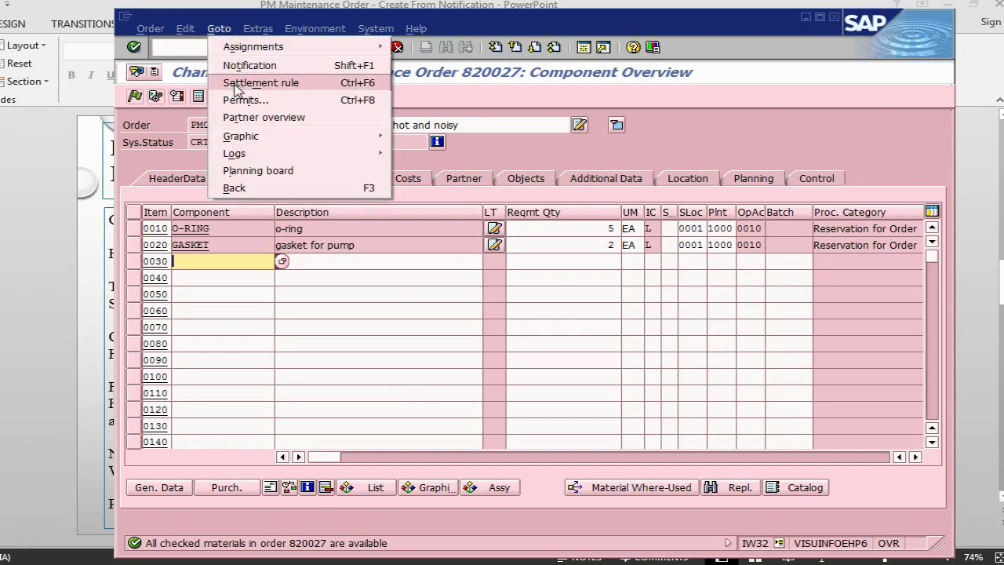
left_click(259, 82)
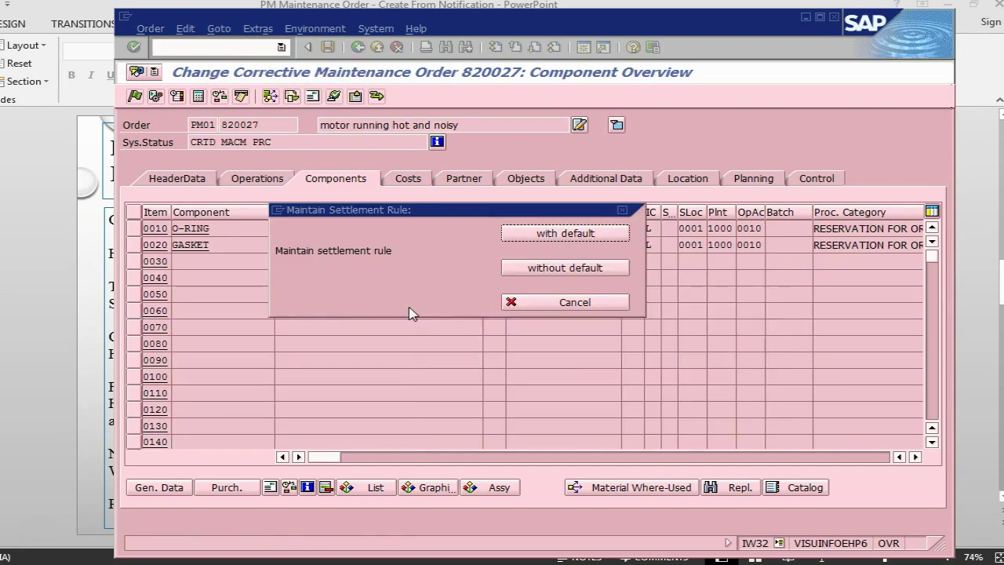
left_click(517, 235)
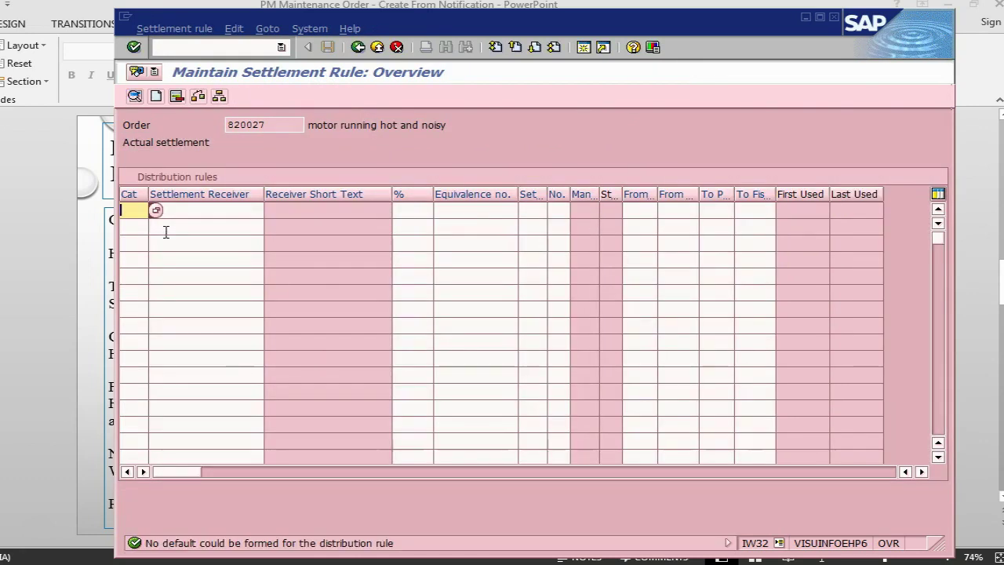
Step: Add a distribution rule with category CTR and settlement receiver 4216, confirm it, and return to the order
key("BackSpace")
left_click(150, 227)
left_click(207, 210)
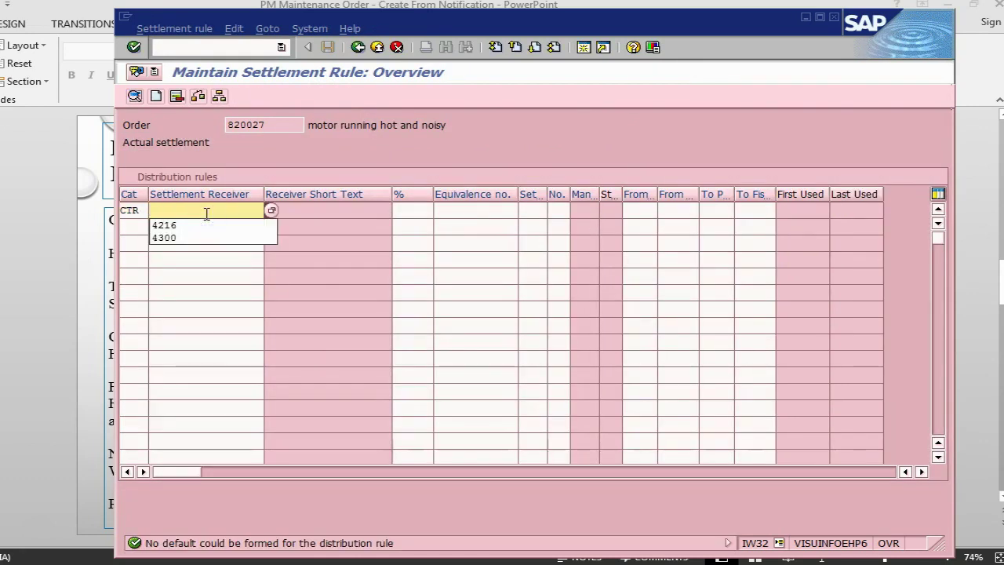
left_click(205, 225)
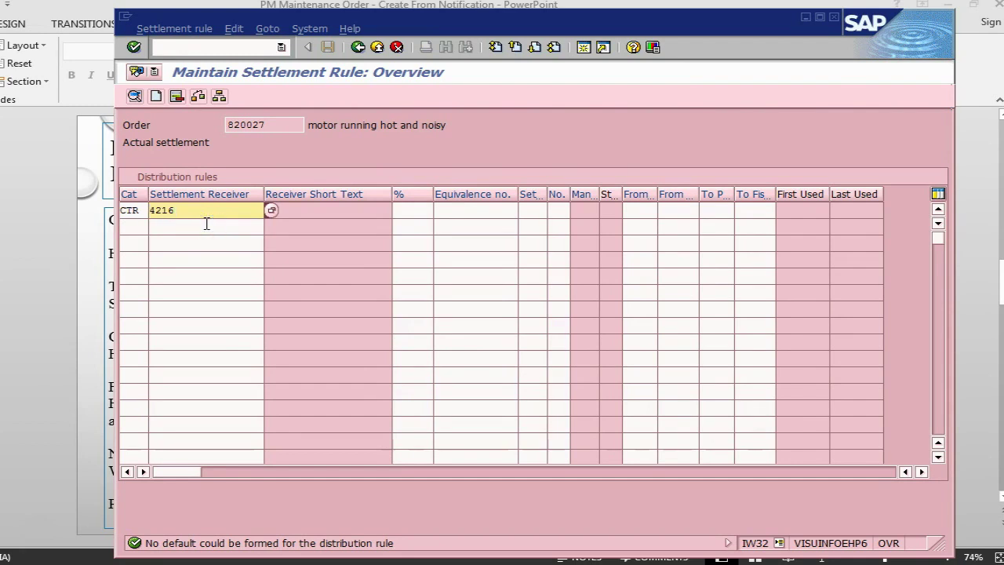
key("Return")
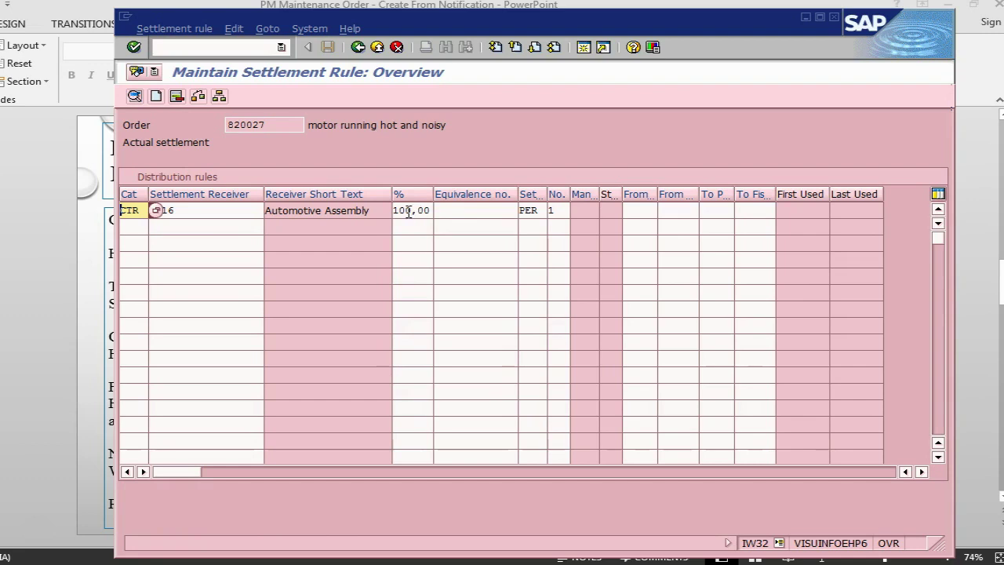
left_click(185, 210)
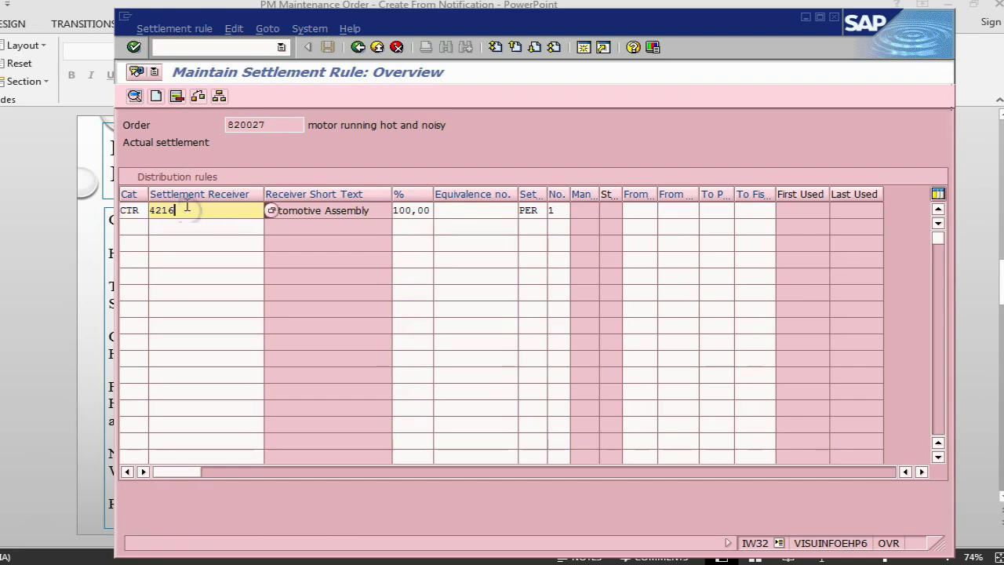
left_click(358, 47)
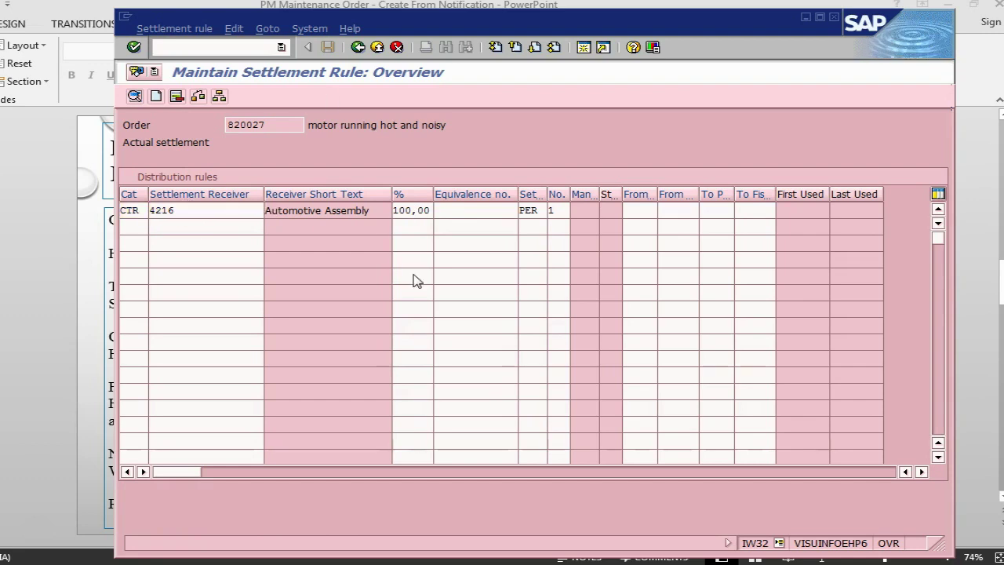
Step: Open the order's permits, enter the approver's name for the Approval 1 permit, and confirm the entry
key("alt+Tab")
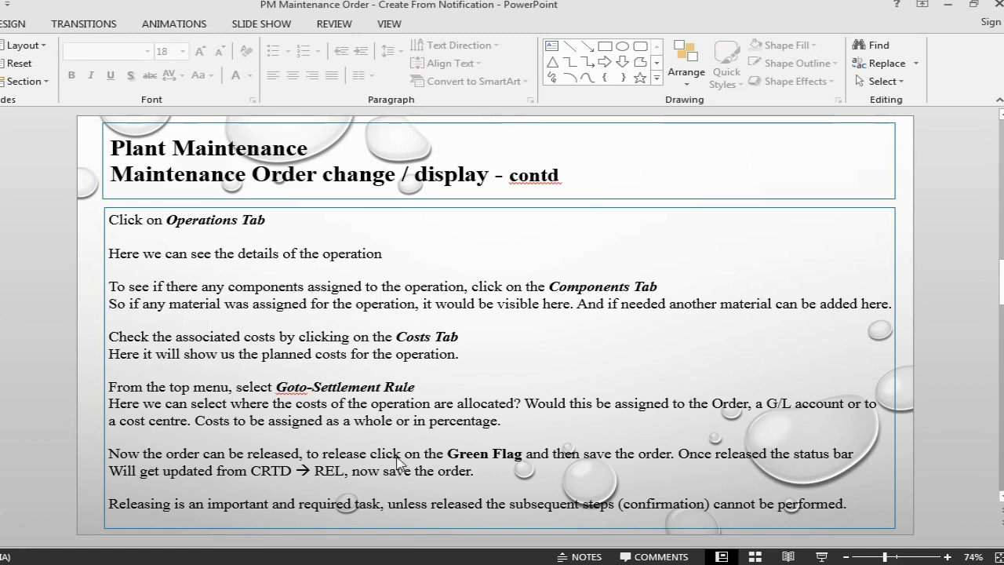
key("alt+Tab")
left_click(259, 29)
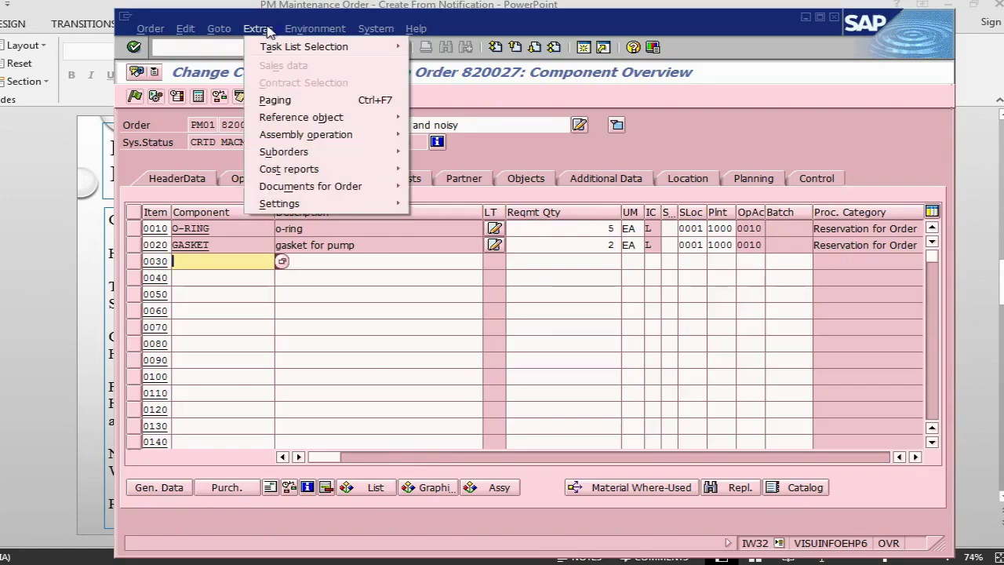
mouse_move(232, 32)
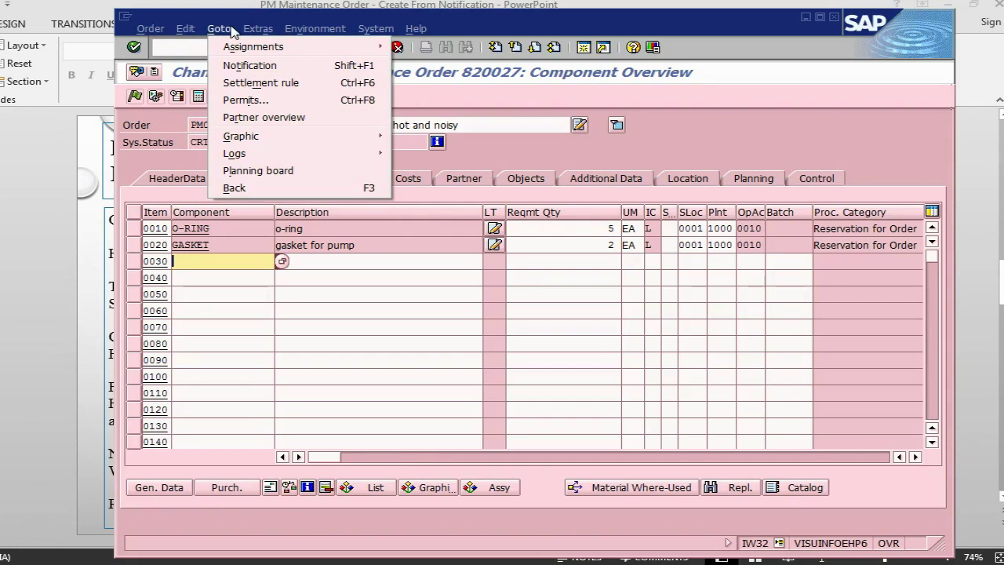
left_click(243, 101)
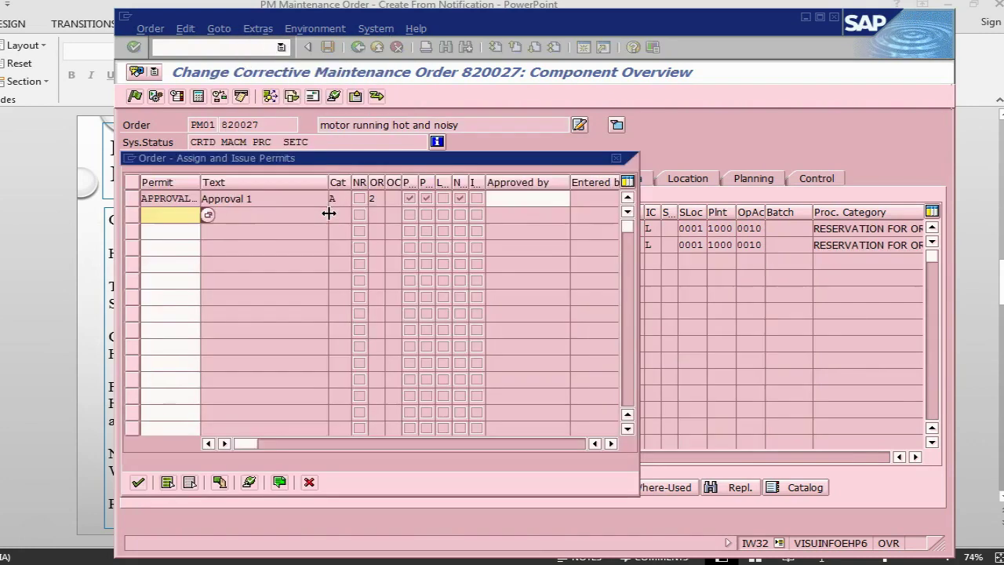
left_click(522, 198)
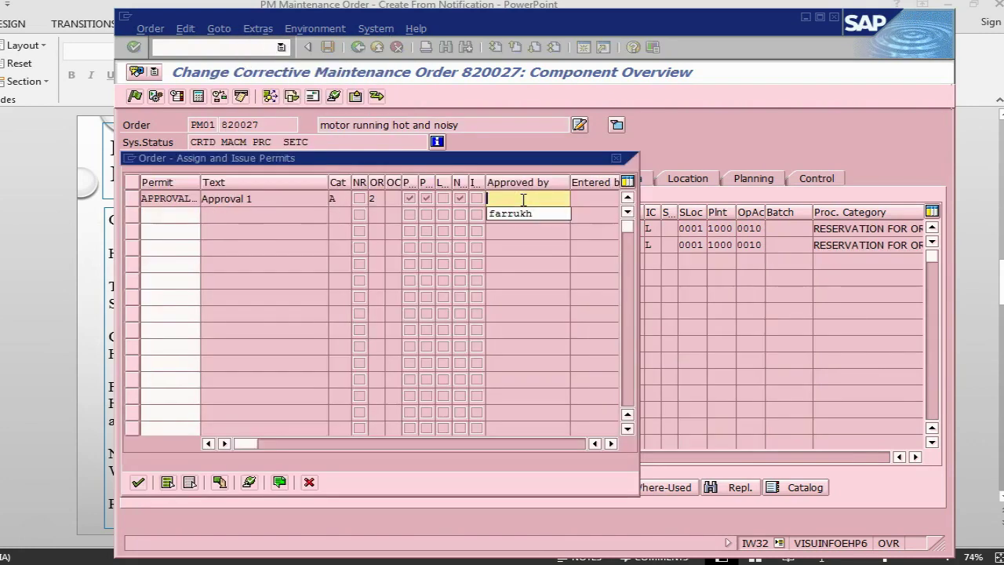
left_click(524, 214)
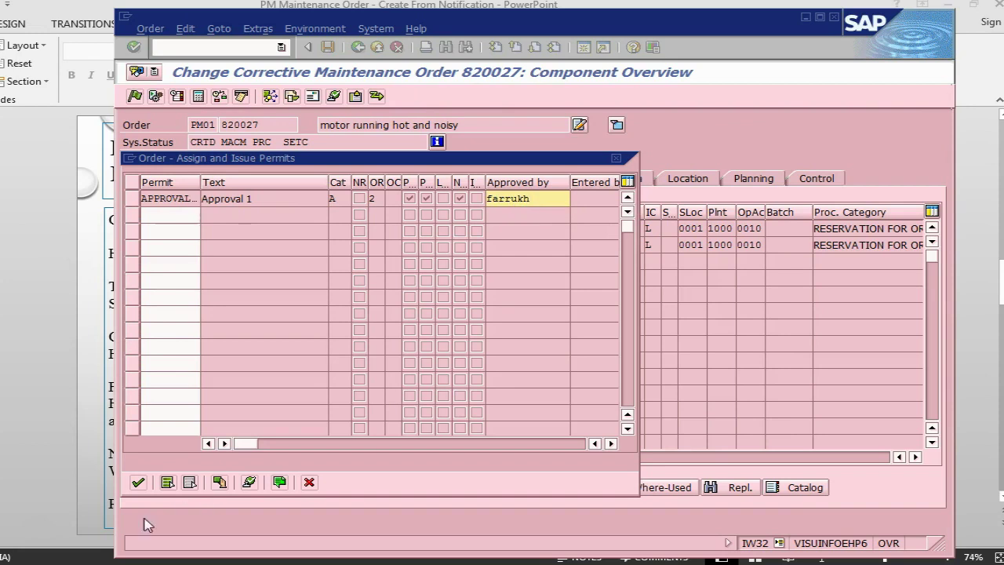
left_click(137, 481)
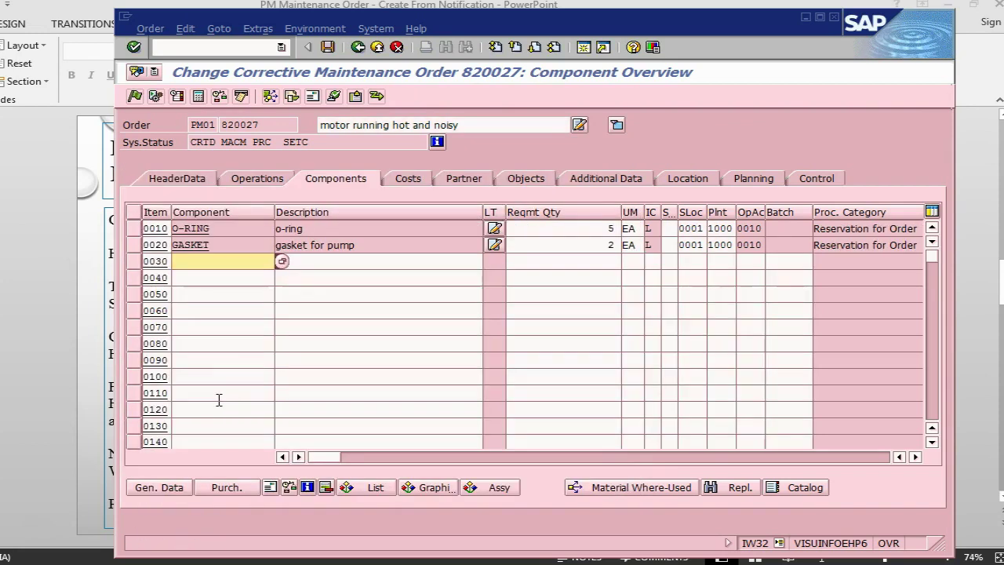
Step: Release the maintenance order from its header data and save it
left_click(184, 191)
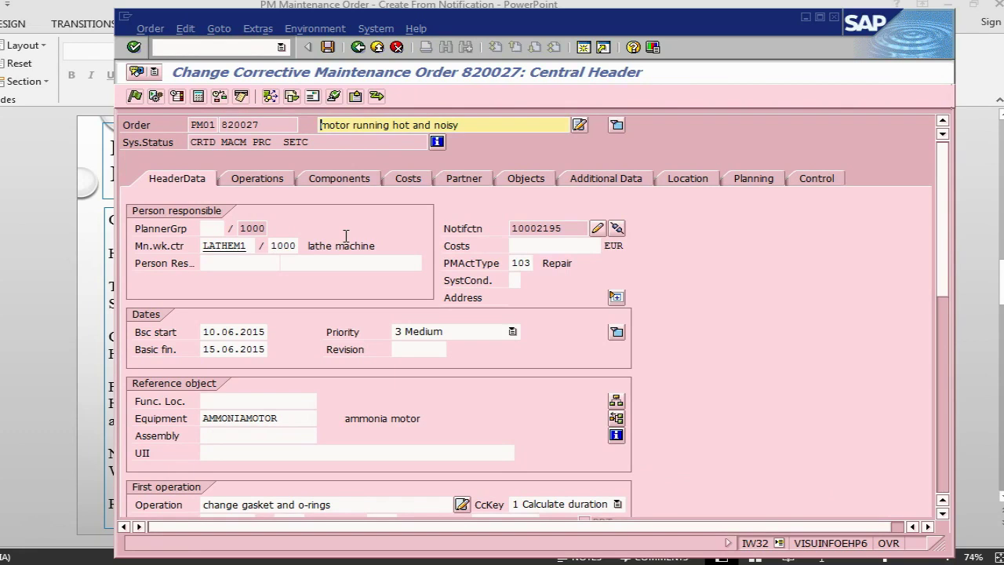
left_click(135, 97)
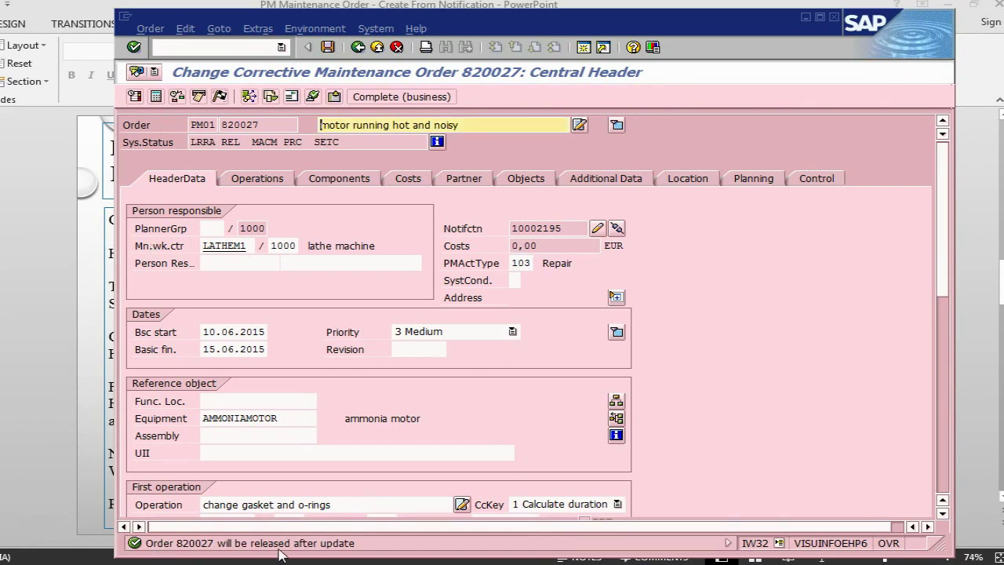
left_click(327, 47)
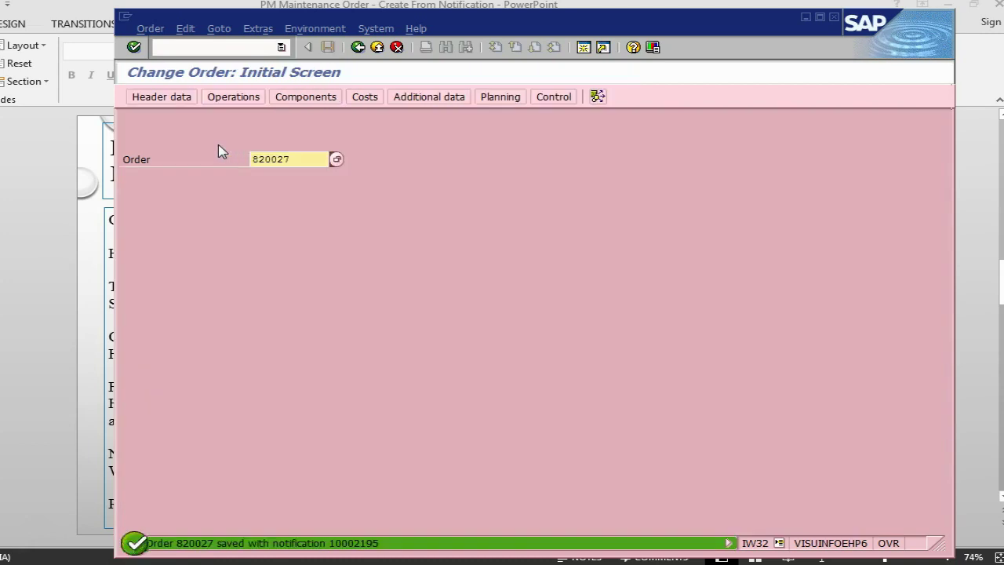
Step: Consult the order confirmation slide, start transaction IW41 in SAP, and open the actual data for the released order
key("alt+Tab")
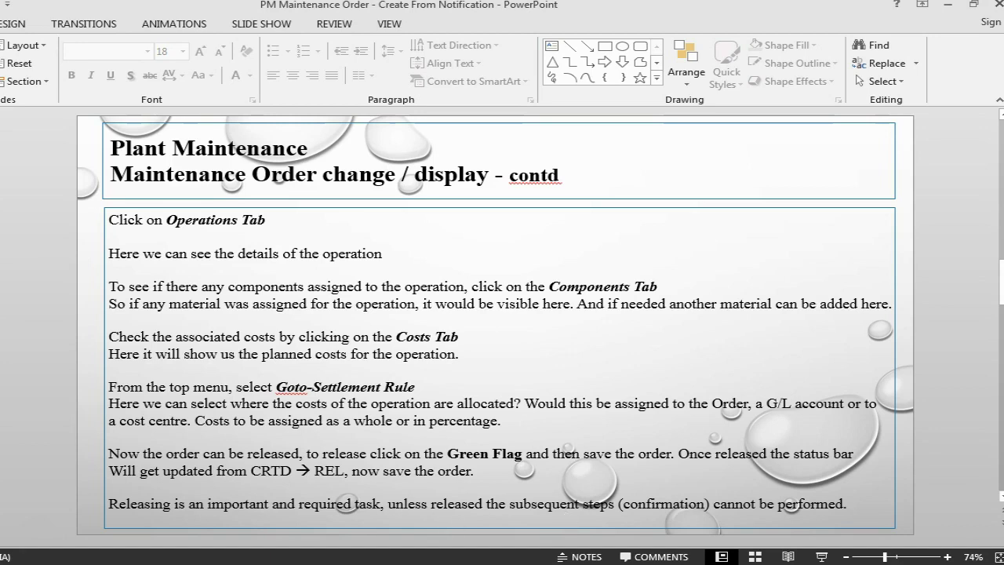
scroll(487, 361, "down", 1)
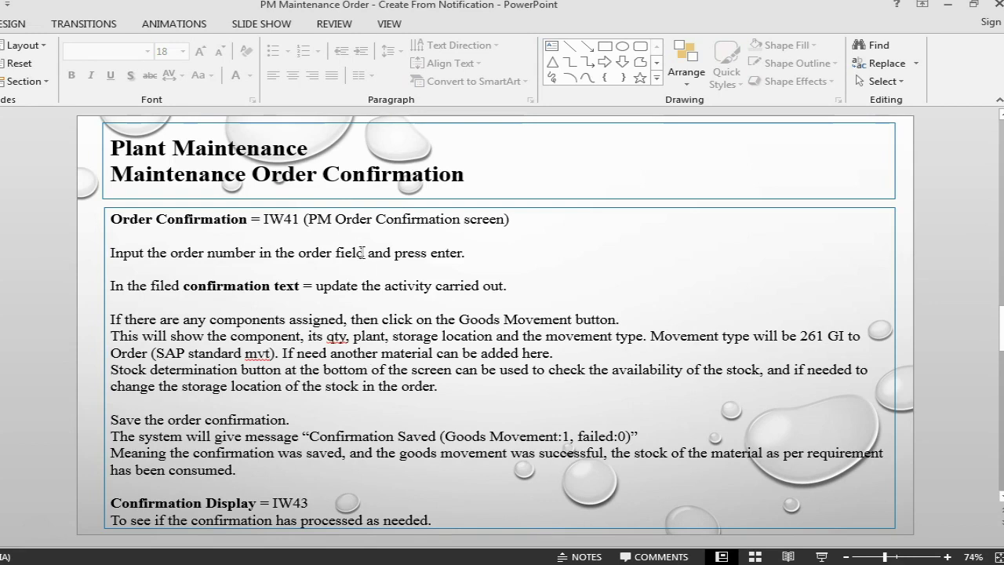
key("alt+Tab")
left_click(201, 44)
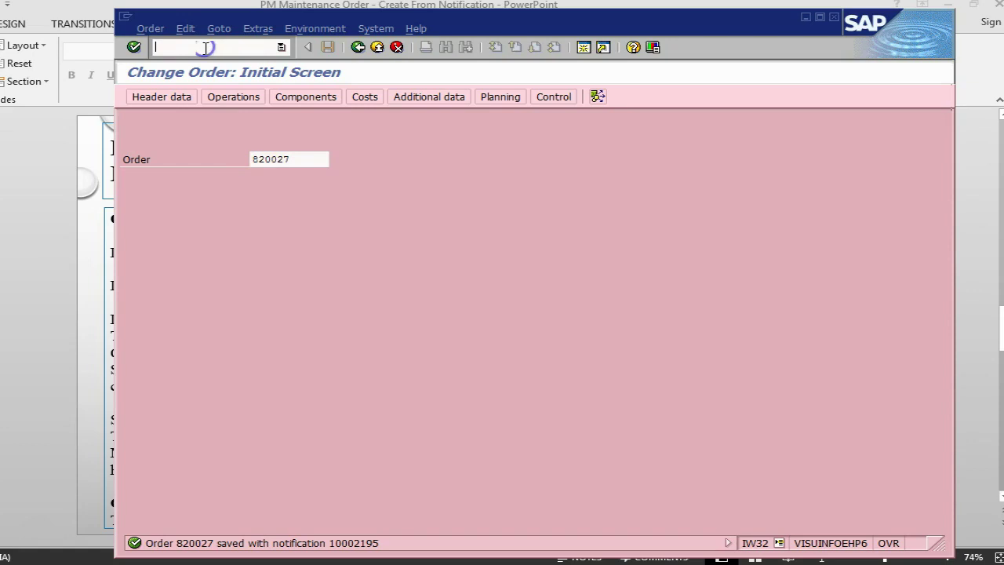
type("/niw41")
key("Return")
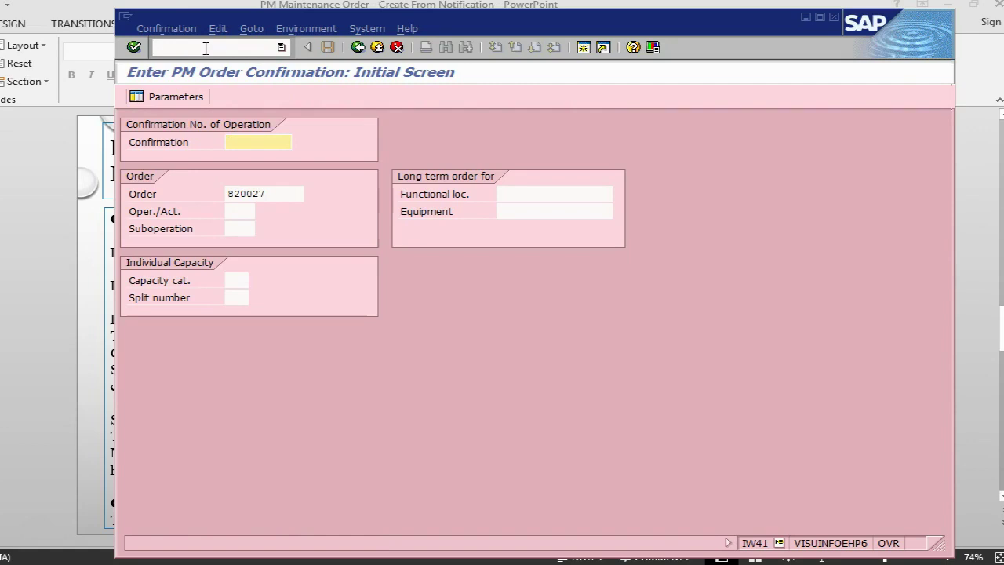
key("Return")
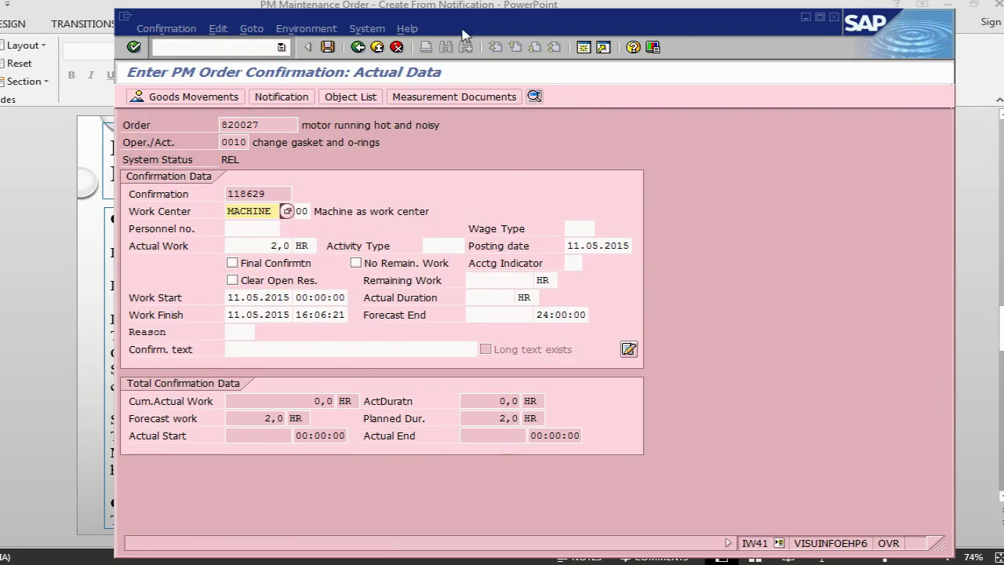
Step: Enter "motor has been rectified" as the confirmation text and check the goods movements of the order's operation
left_click(353, 348)
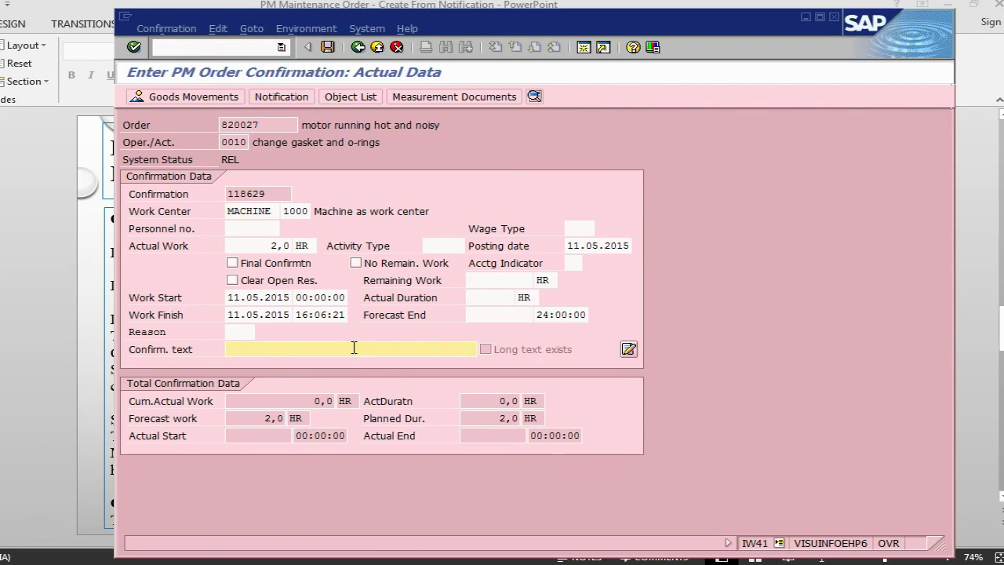
type("motor has been rect")
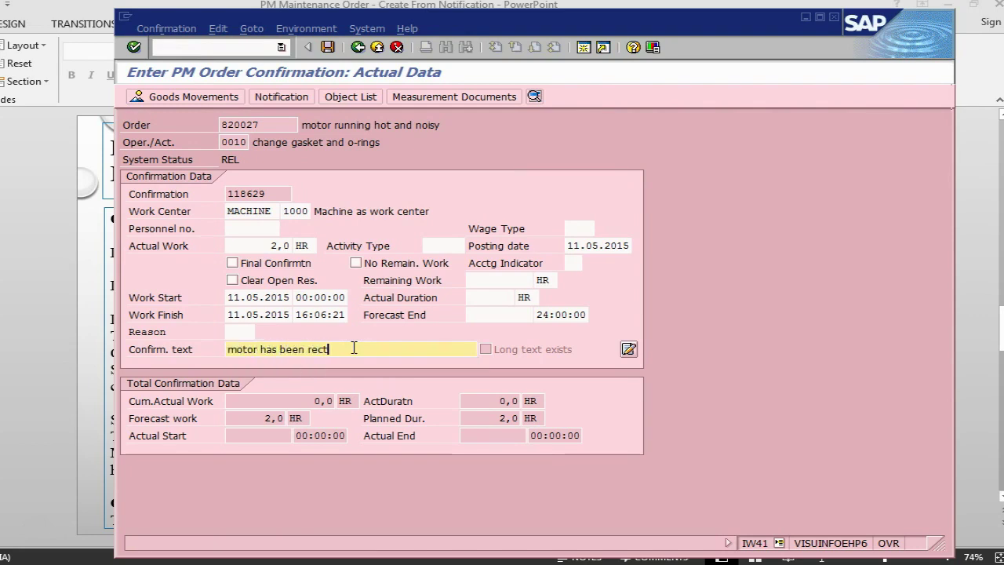
type("ified")
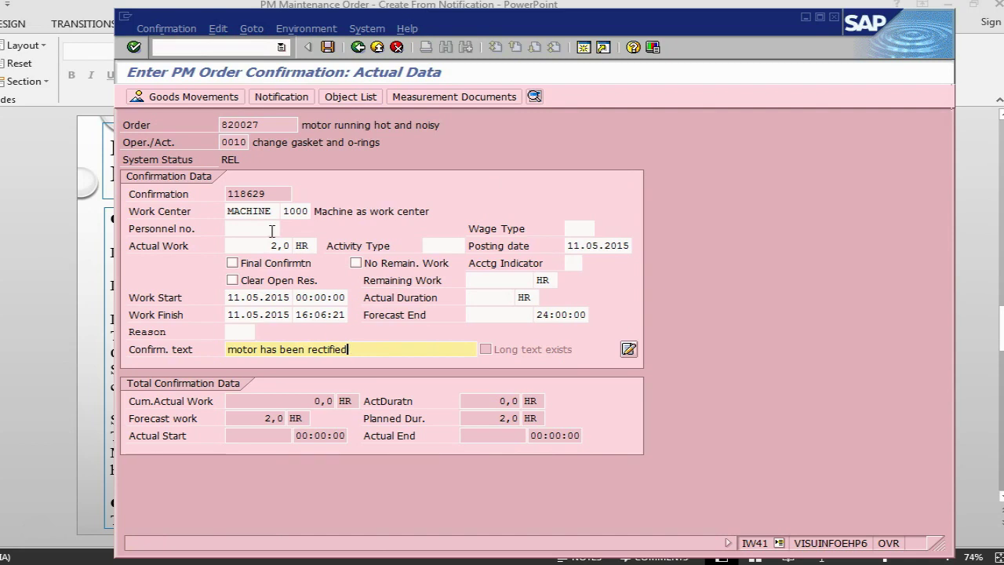
left_click(196, 97)
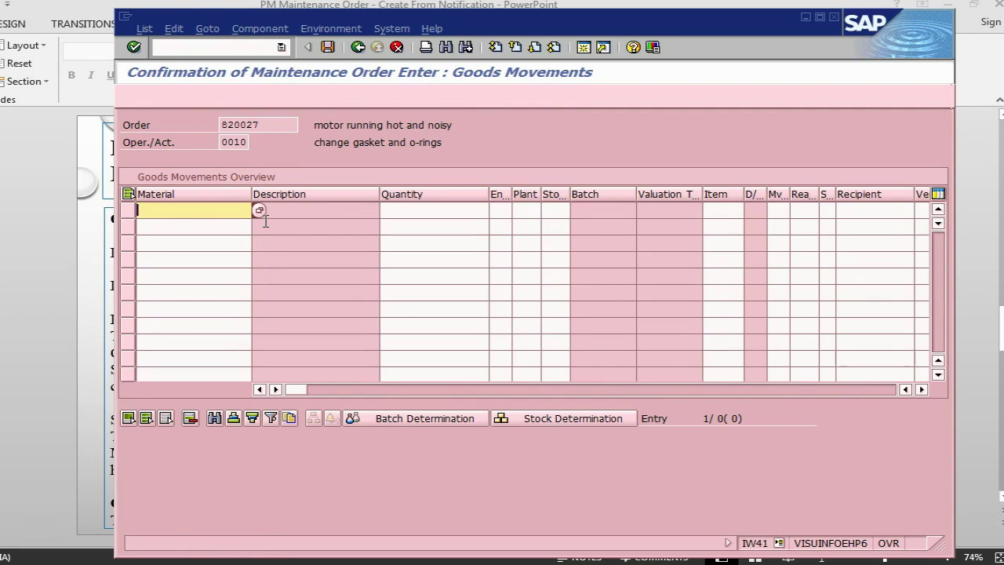
Step: Start transaction IW32 in a new call and open the component overview of the maintenance order
left_click(212, 47)
type("/niw32")
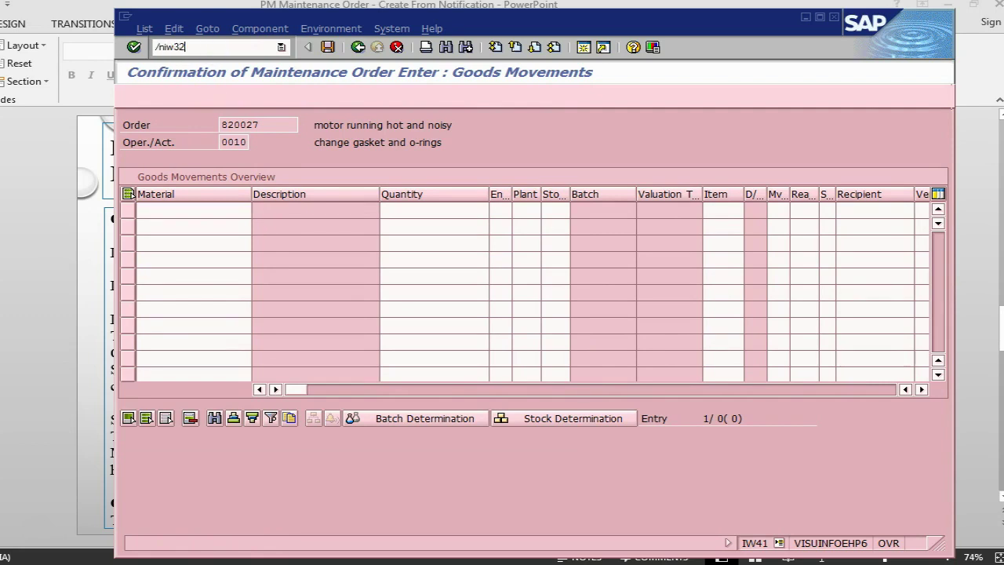
key("Return")
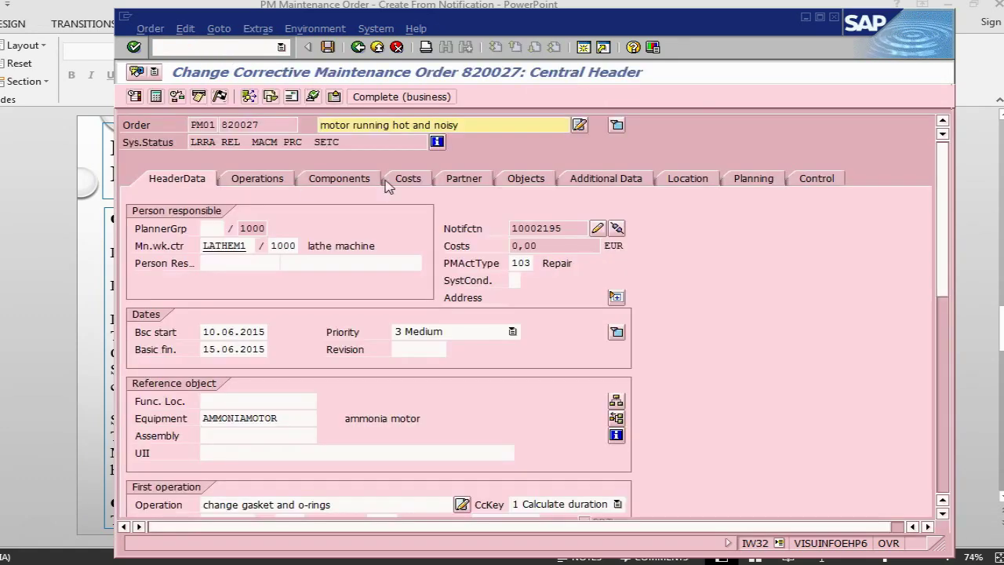
left_click(368, 179)
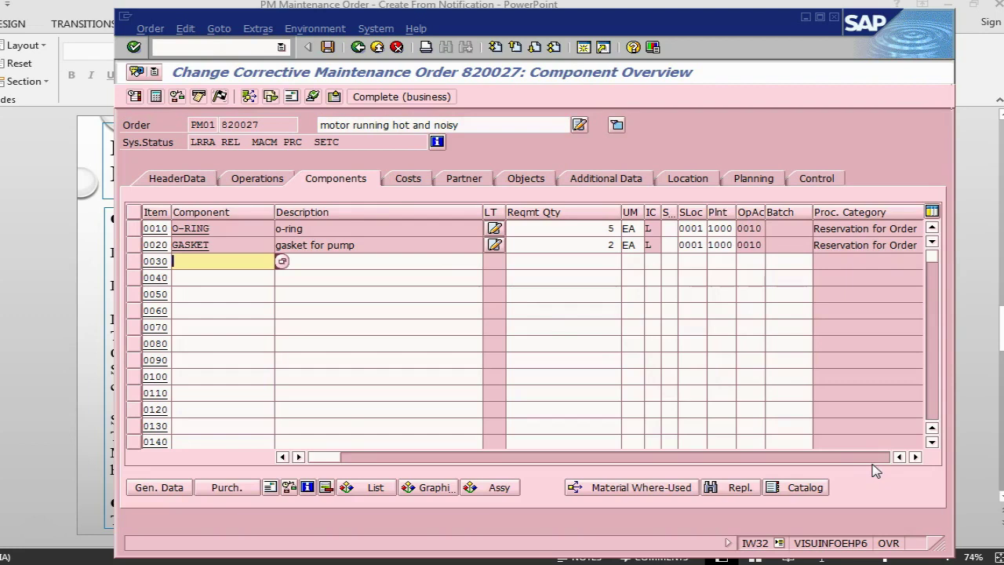
Step: Mark the O-RING and GASKET components for backflushing and save the order
left_click(878, 456)
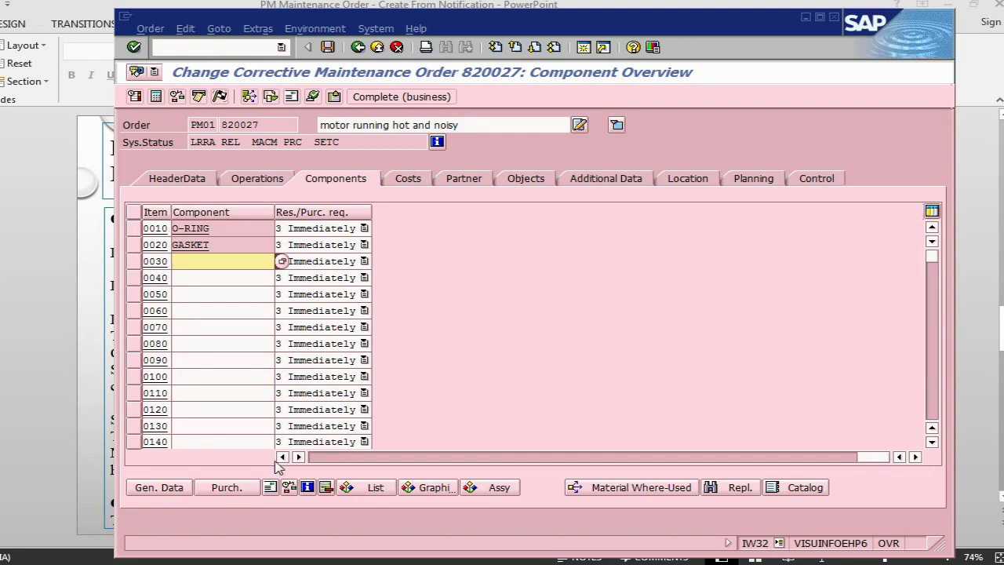
left_click(282, 456)
left_click(282, 456)
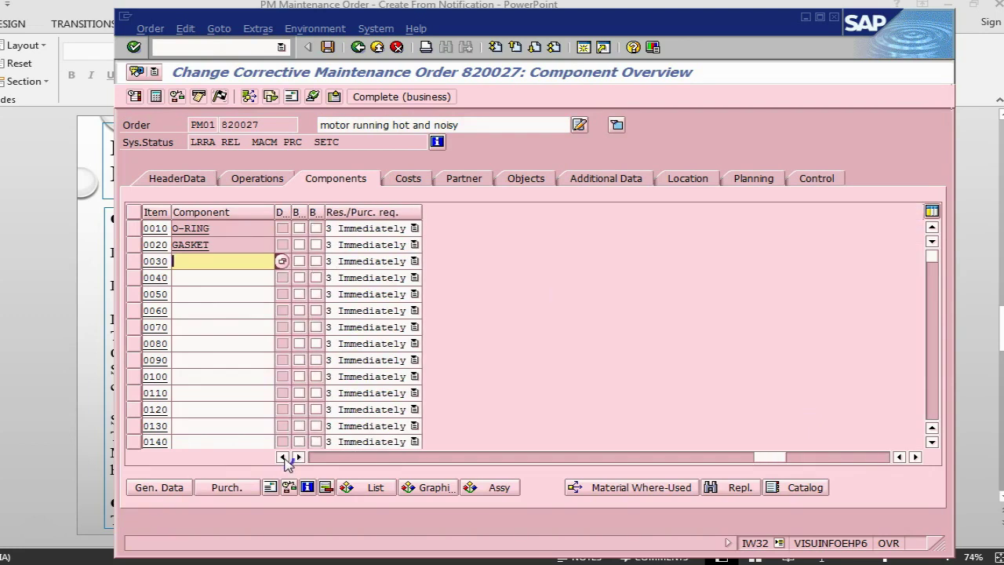
left_click(316, 228)
left_click(316, 244)
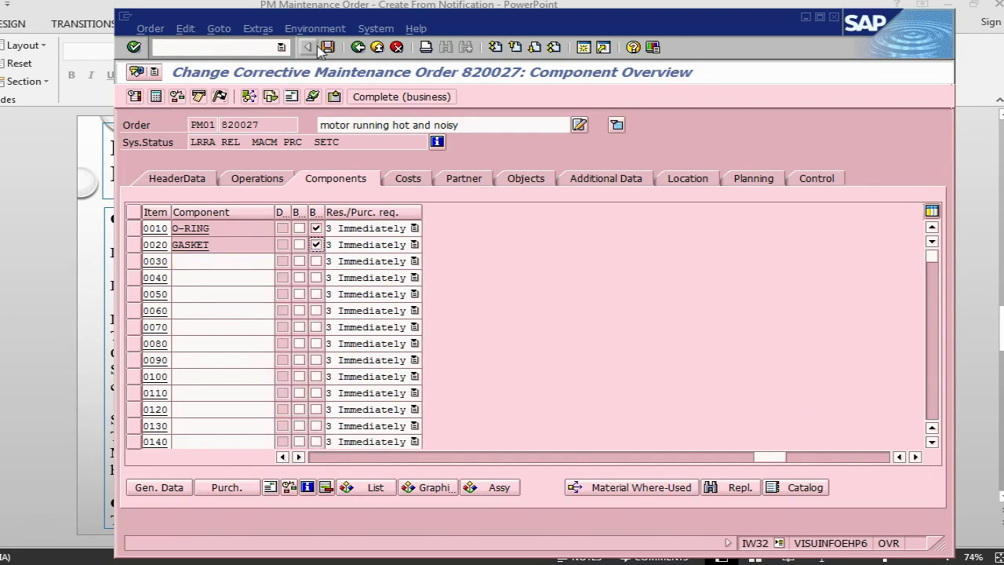
left_click(328, 49)
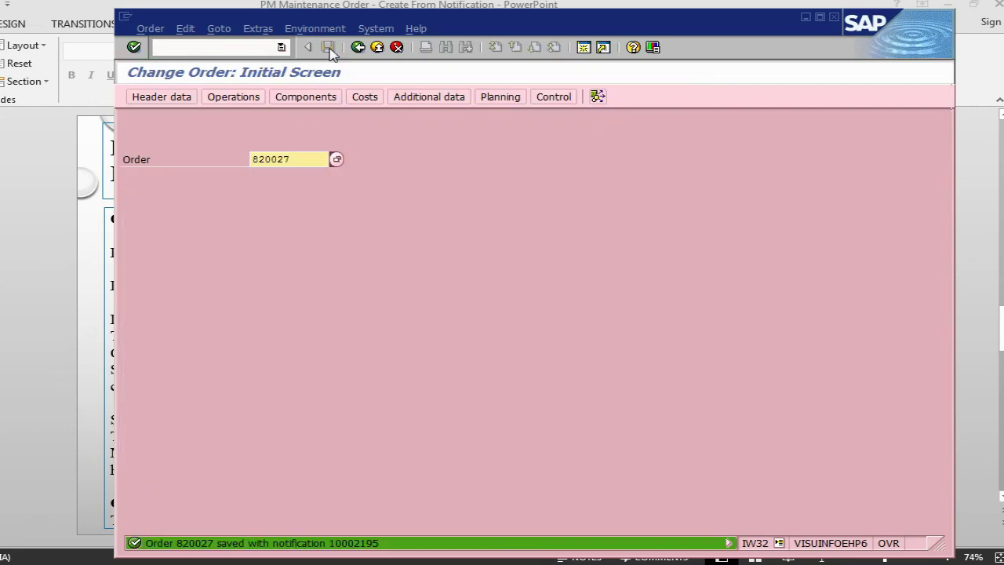
Step: Start transaction IW41 again and open the actual data for confirming the maintenance order
left_click(236, 47)
type("/")
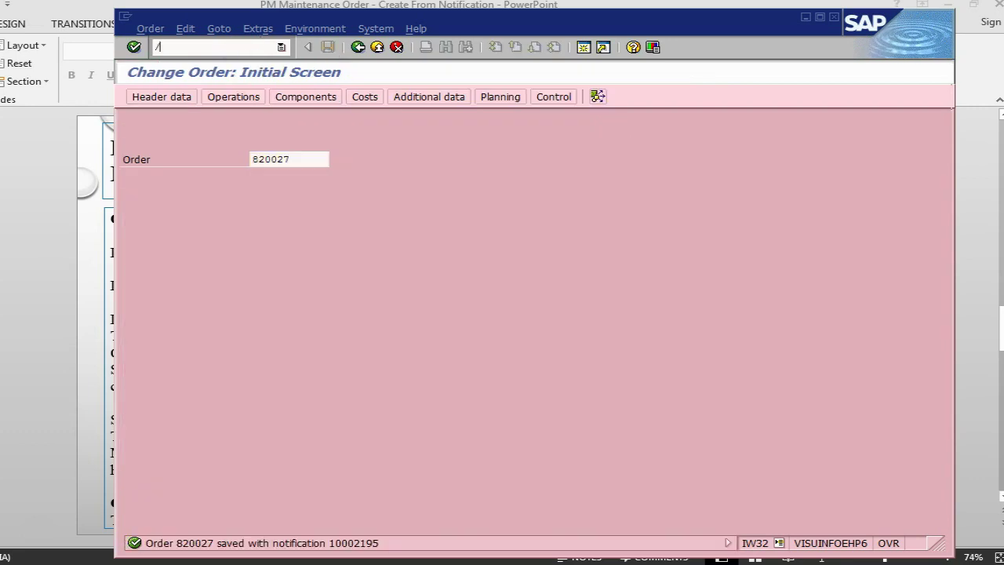
type("niw41")
key("Return")
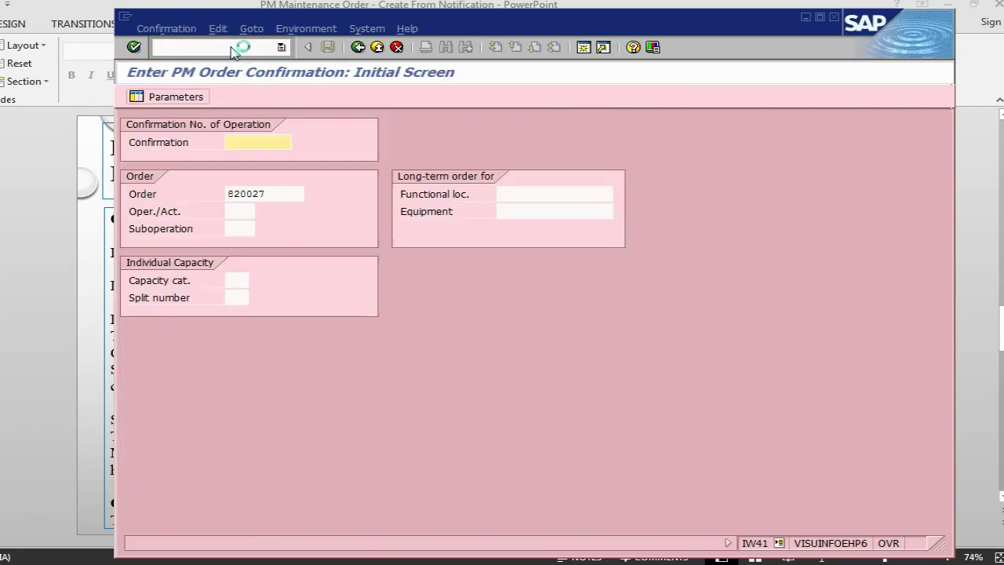
key("Return")
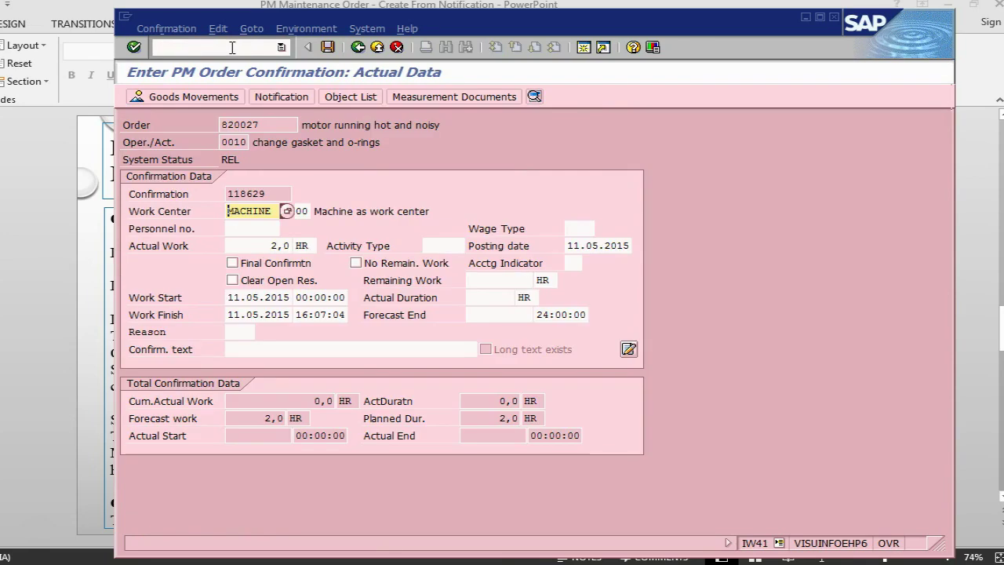
Step: Reuse "motor has been rectified" as the confirmation text and open the goods movements of the operation
left_click(305, 350)
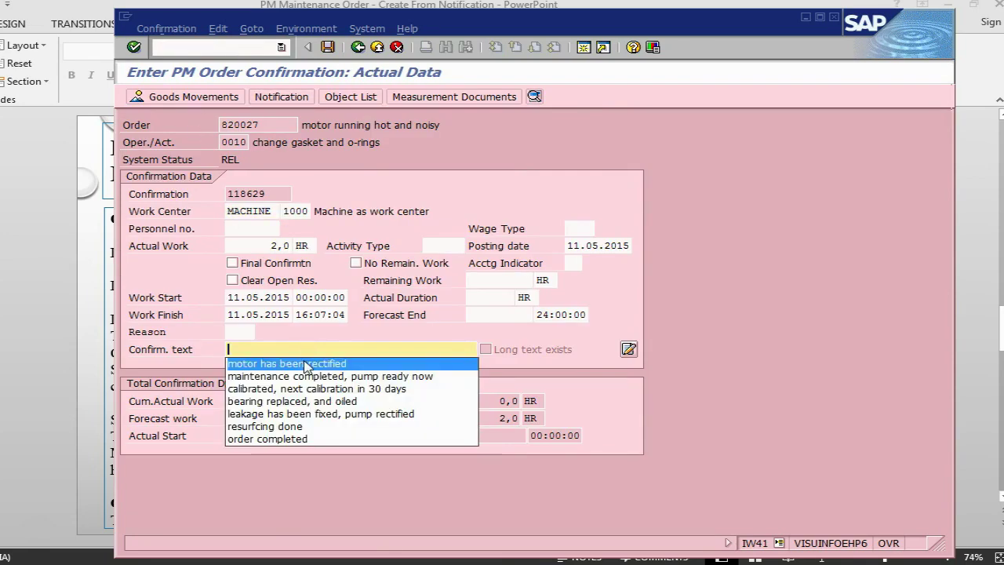
left_click(307, 364)
left_click(137, 97)
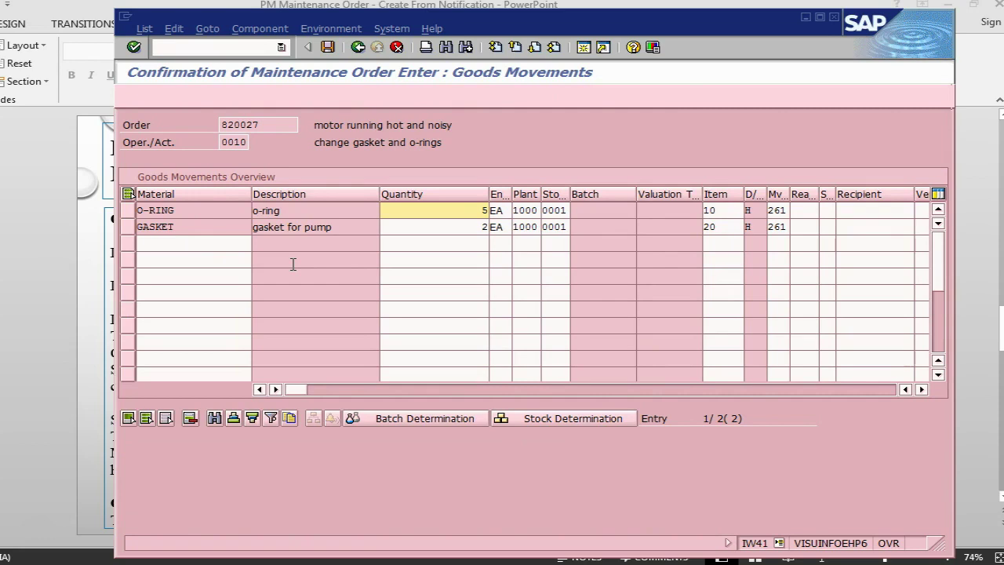
Step: Try to add material oil to the goods movements with quantity 5, plant 1000 and storage location 0001
left_click(218, 243)
type("oil")
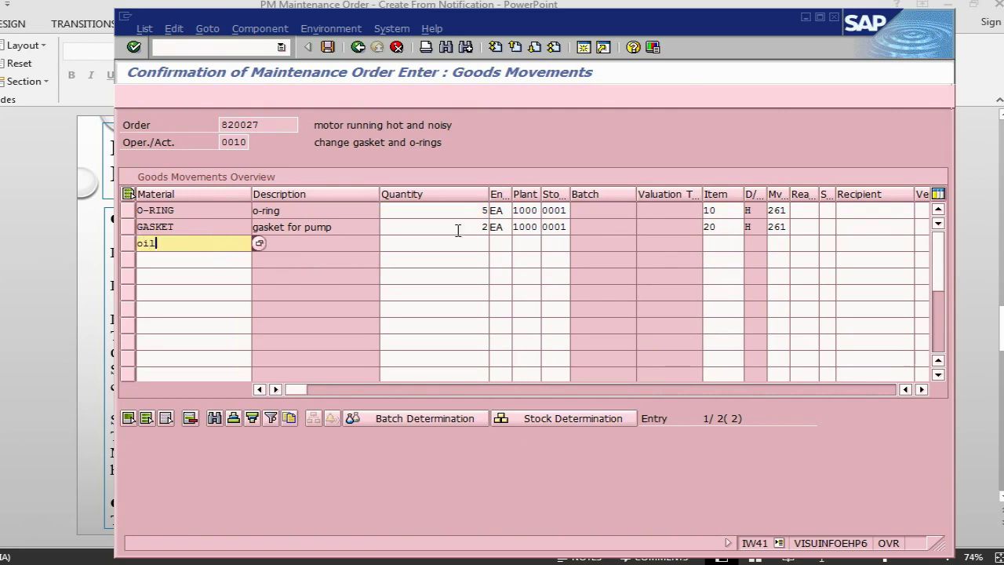
left_click(473, 243)
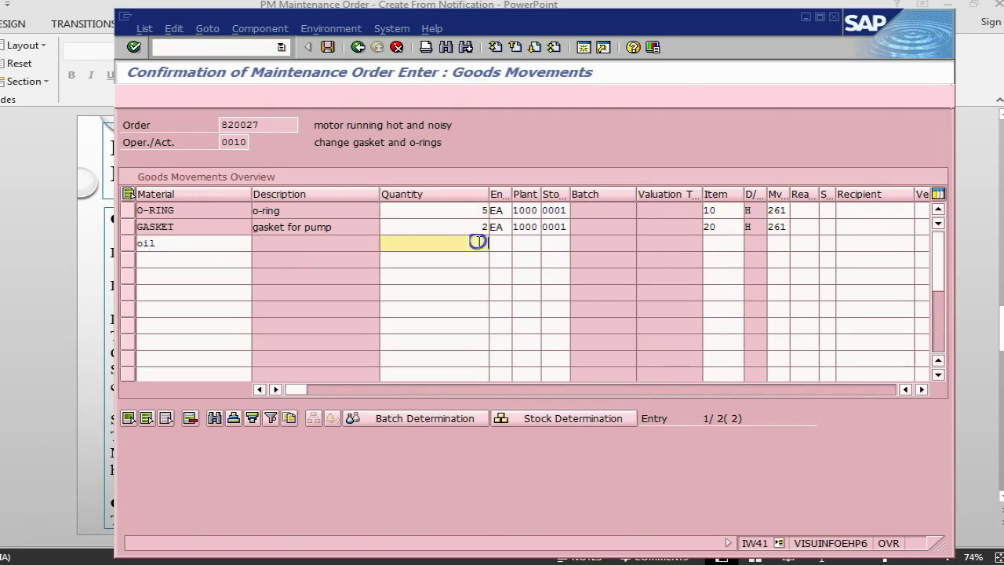
type("5")
left_click(534, 242)
type("1000")
key("Tab")
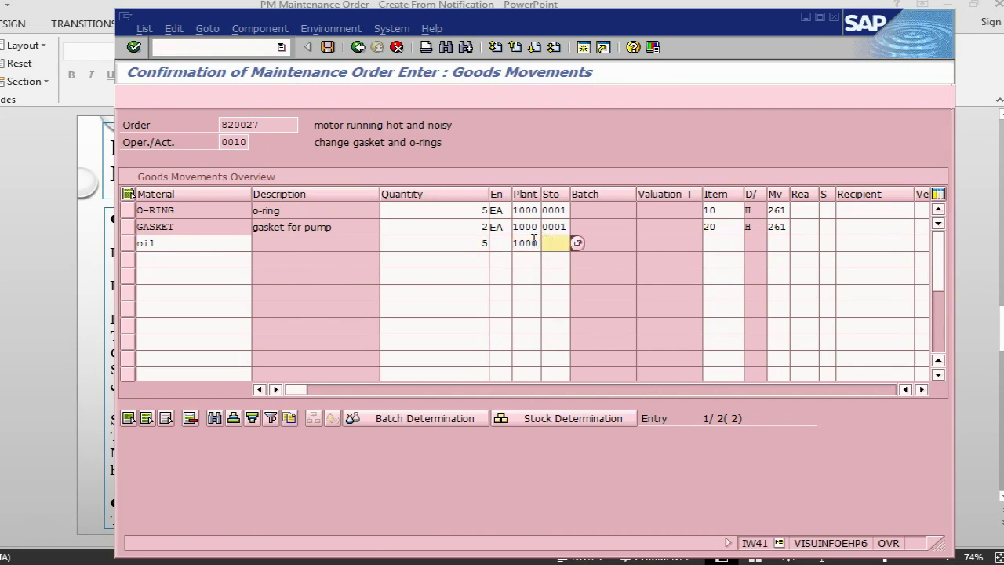
type("0001")
key("Return")
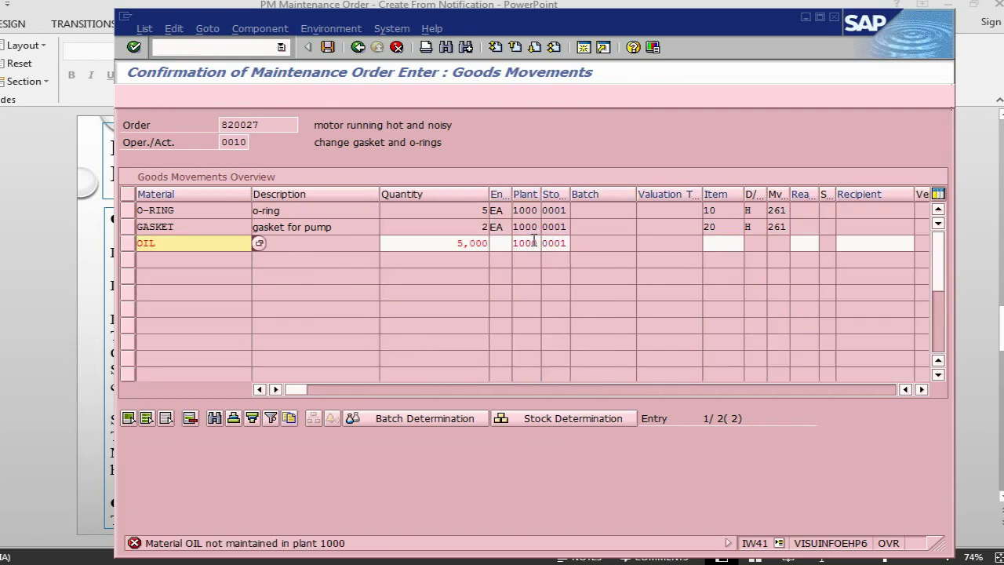
Step: Replace the material oil with cottonwaste in the third goods movement line, confirm it, and return to the actual data
left_click(214, 248)
key("BackSpace")
key("BackSpace")
key("BackSpace")
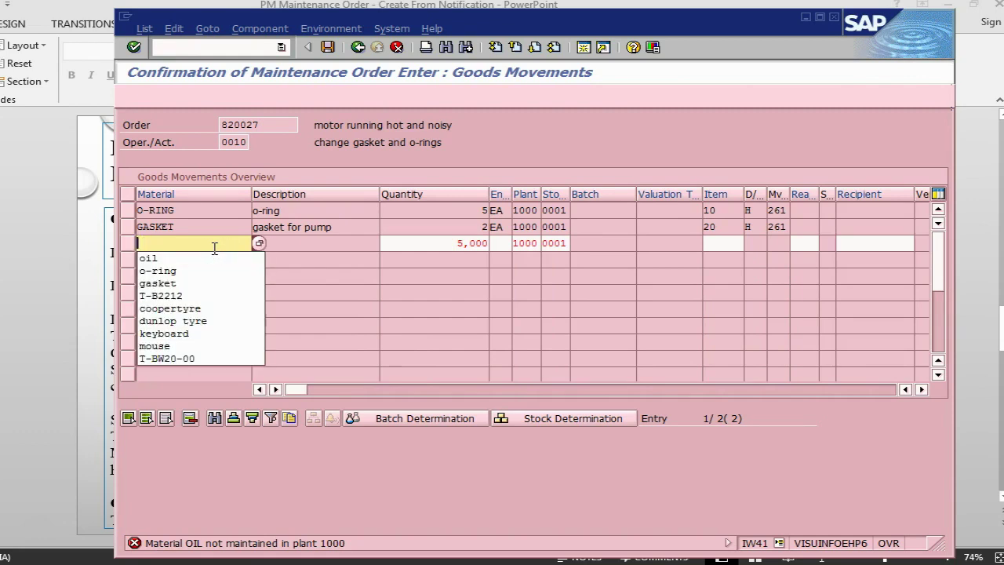
type("cottonwaste")
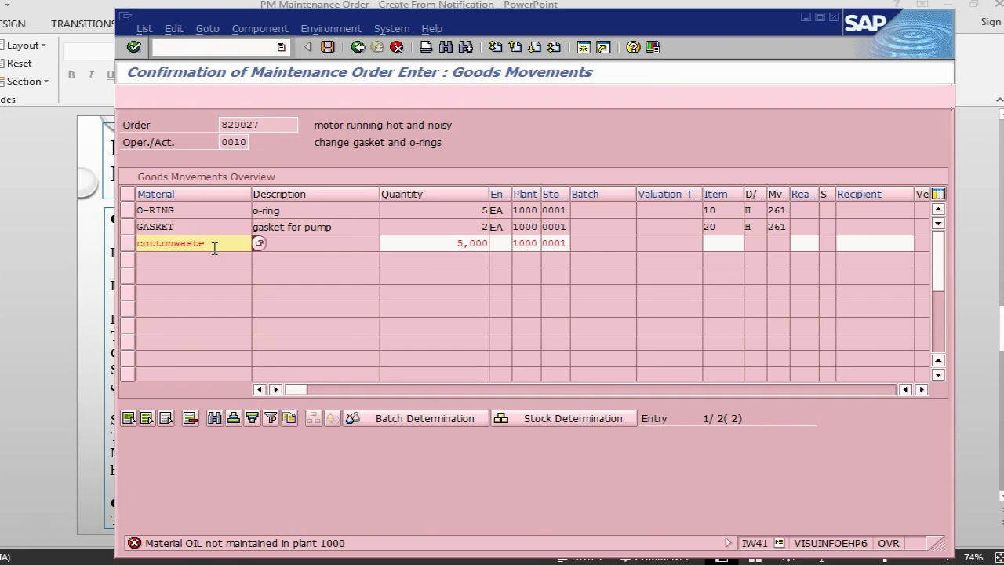
key("Return")
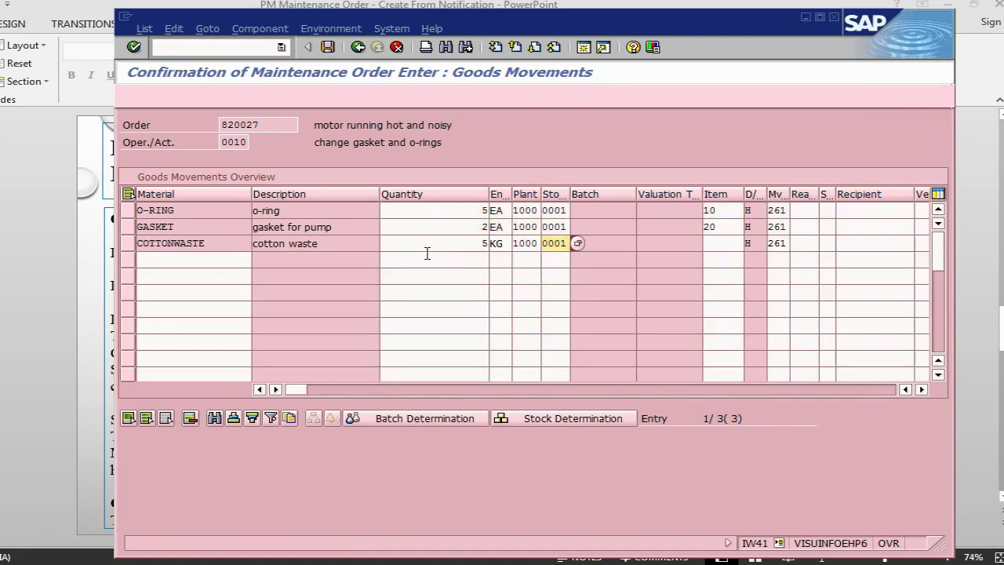
left_click(483, 243)
key("Return")
left_click(359, 47)
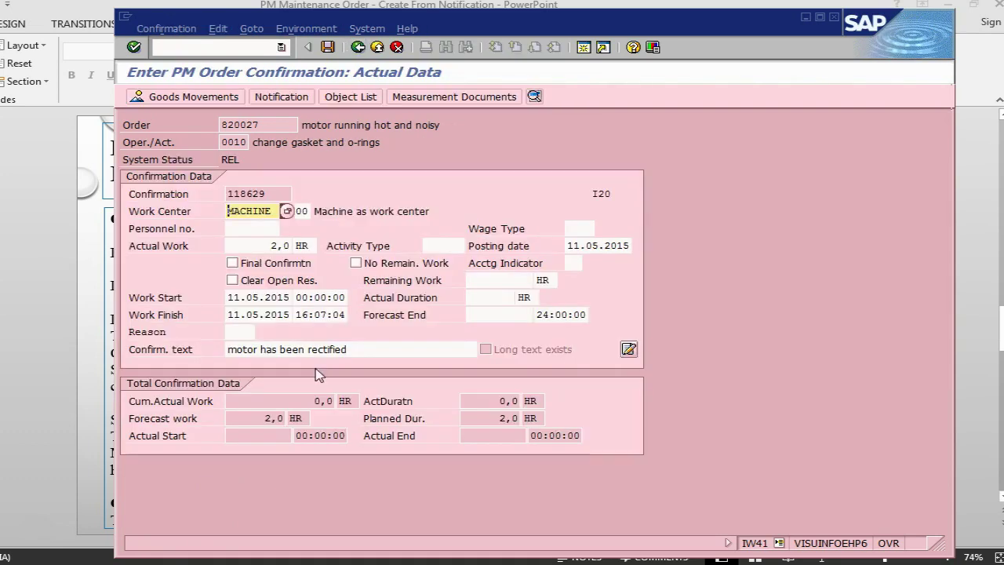
Step: Mark the confirmation as final with no remaining work, save it, and switch back to the PowerPoint slide
left_click(289, 267)
left_click(289, 267)
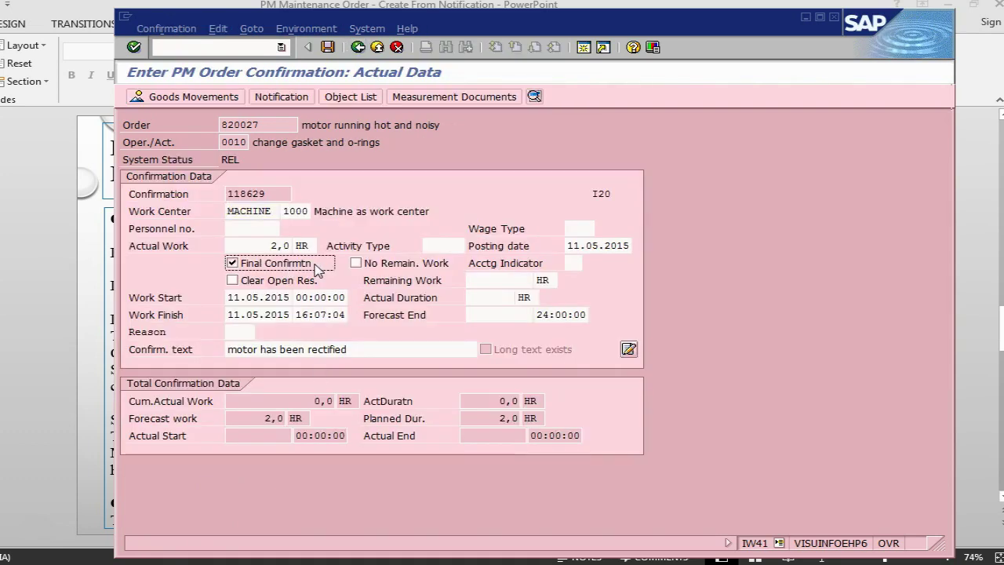
left_click(363, 265)
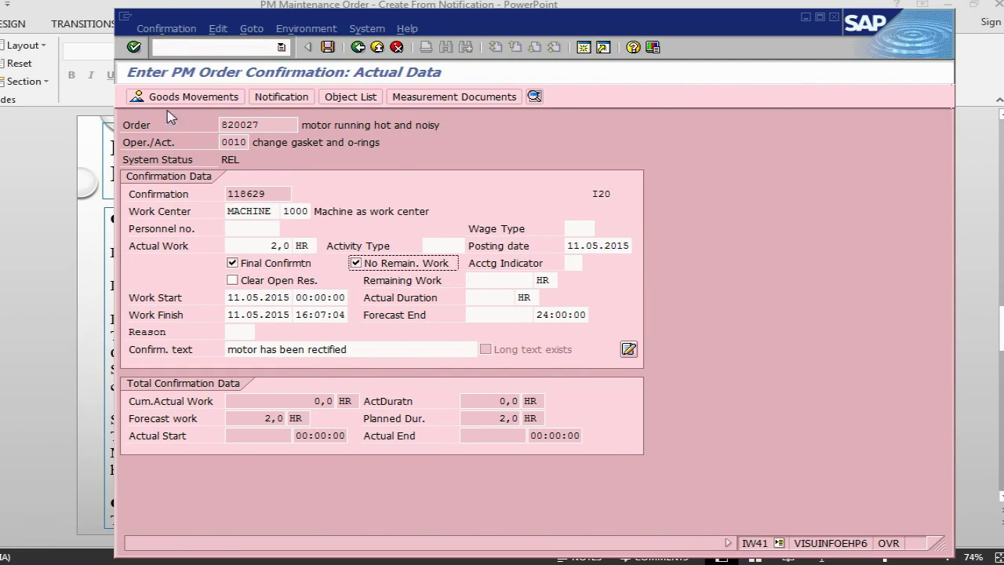
left_click(328, 49)
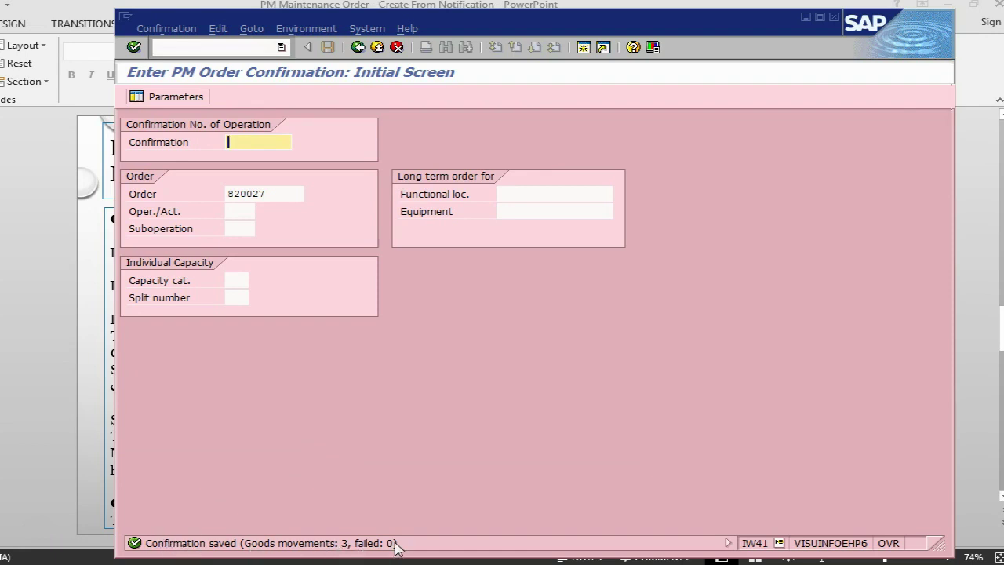
key("alt+Tab")
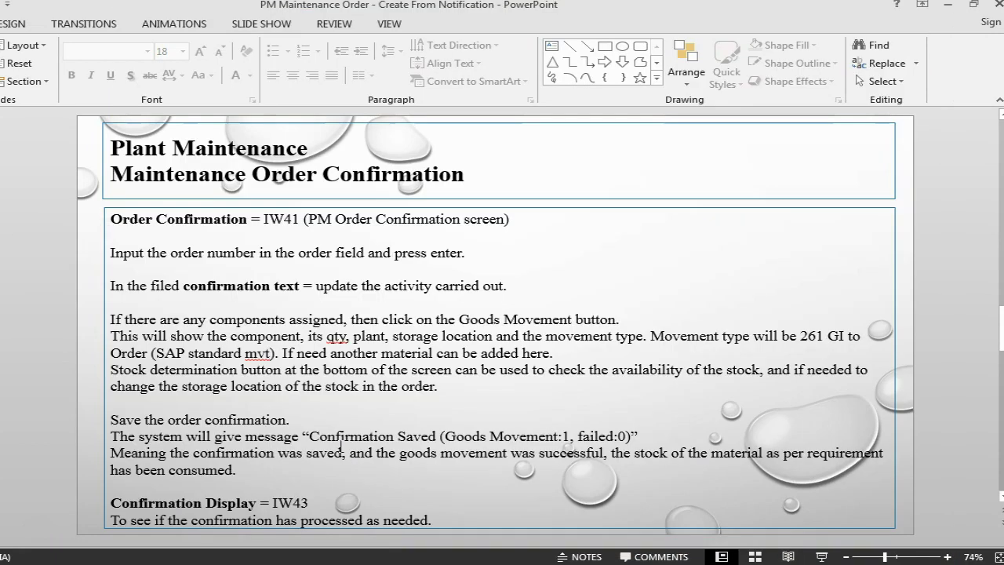